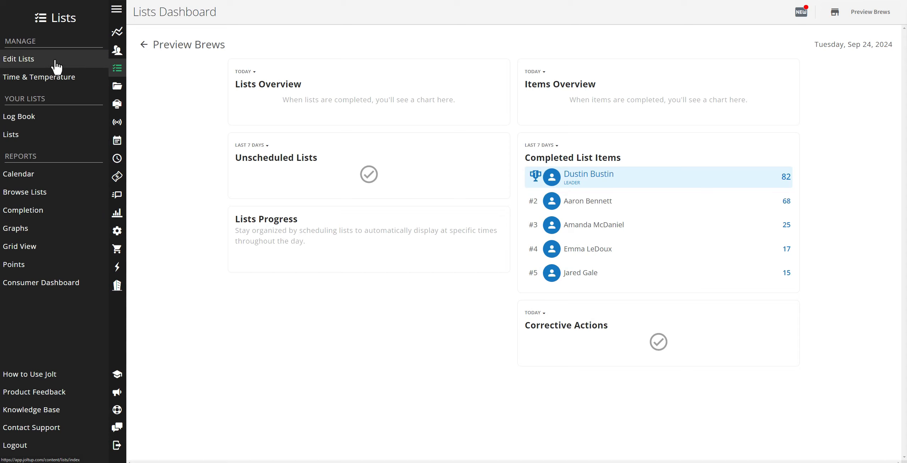
Open the list editor, check the Preview Brews Brand Content folder, and return to the Preview Brews folder
{"action": "left_click", "coordinate": [57, 66]}
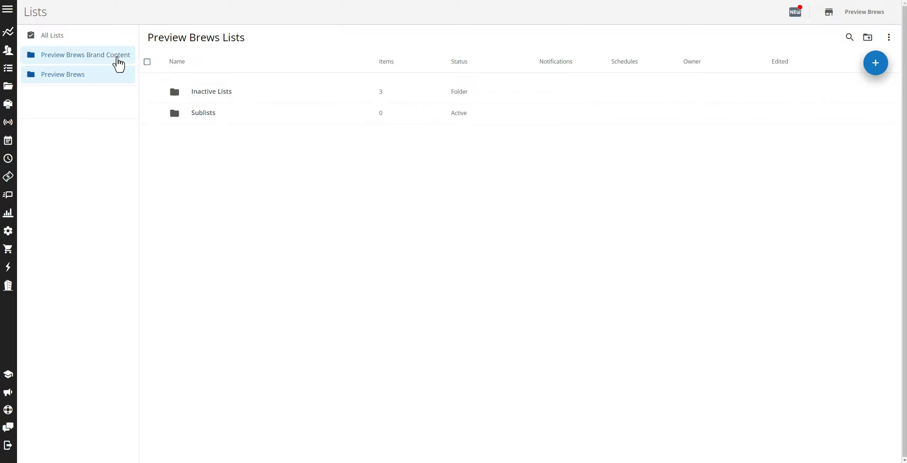
{"action": "left_click", "coordinate": [119, 56]}
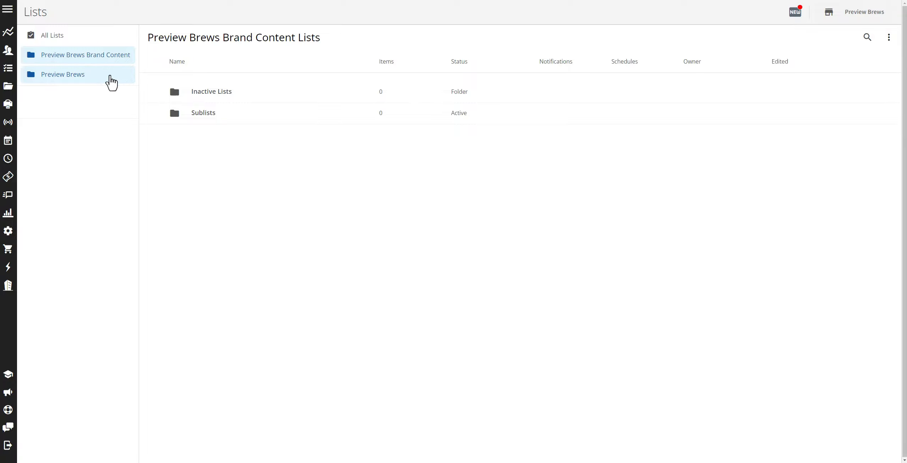
{"action": "left_click", "coordinate": [110, 76]}
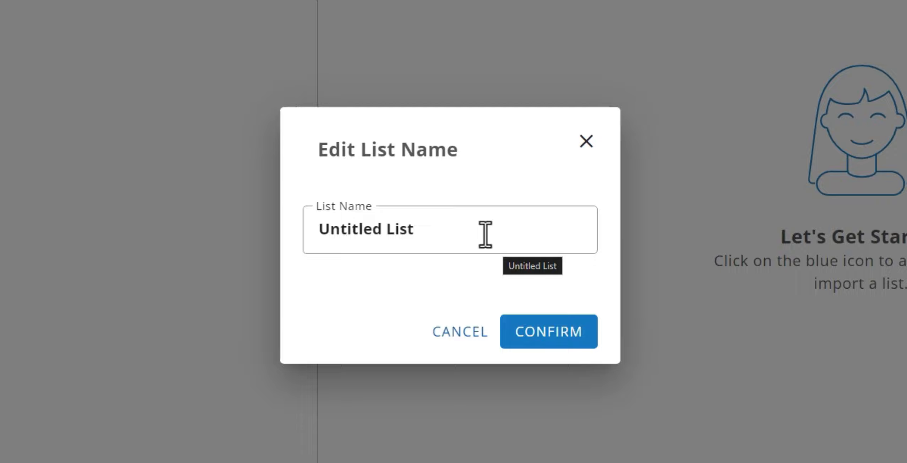
Name the new list "Opening Checklist"
{"action": "left_click_drag", "start_coordinate": [485, 235], "coordinate": [283, 232]}
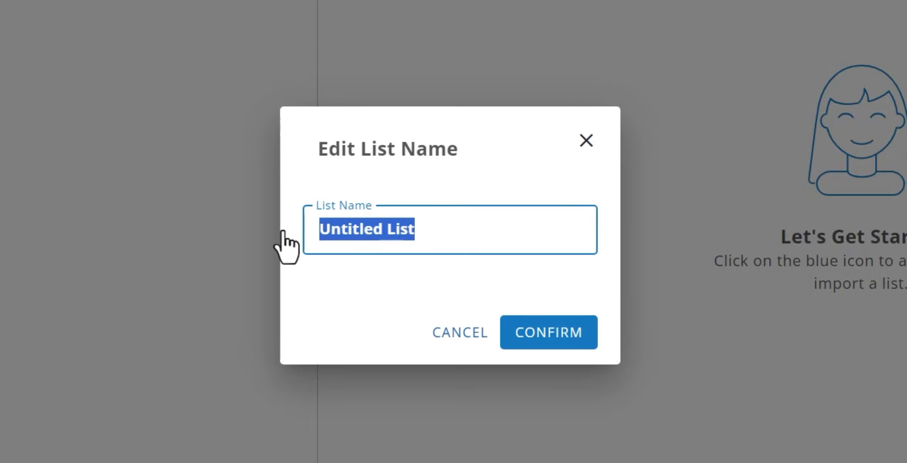
{"action": "type", "text": "Opening Che"}
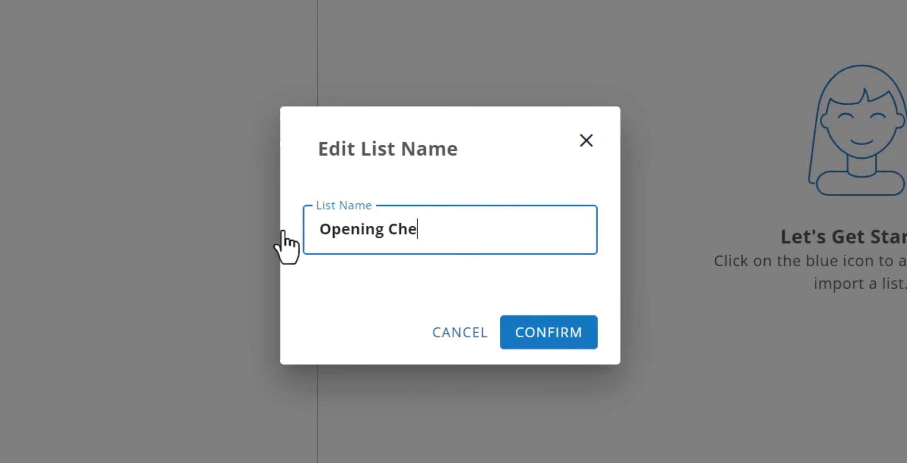
{"action": "type", "text": "cklist"}
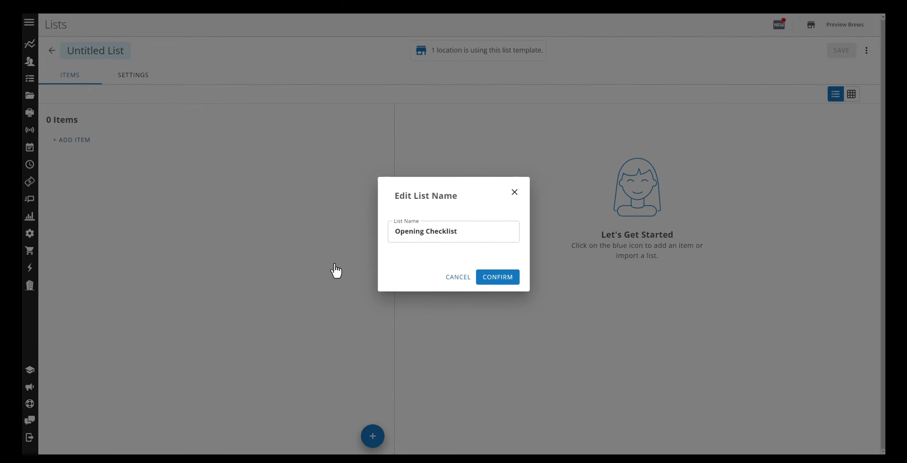
{"action": "key", "text": "Return"}
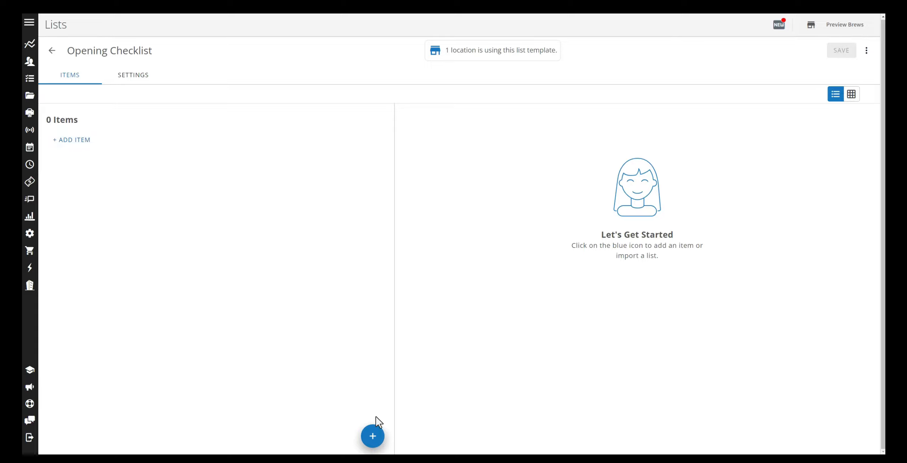
Add a new Checkmark item with the prompt "Wipe down tables and countertops with a disinfecting wipe"
{"action": "left_click", "coordinate": [374, 441]}
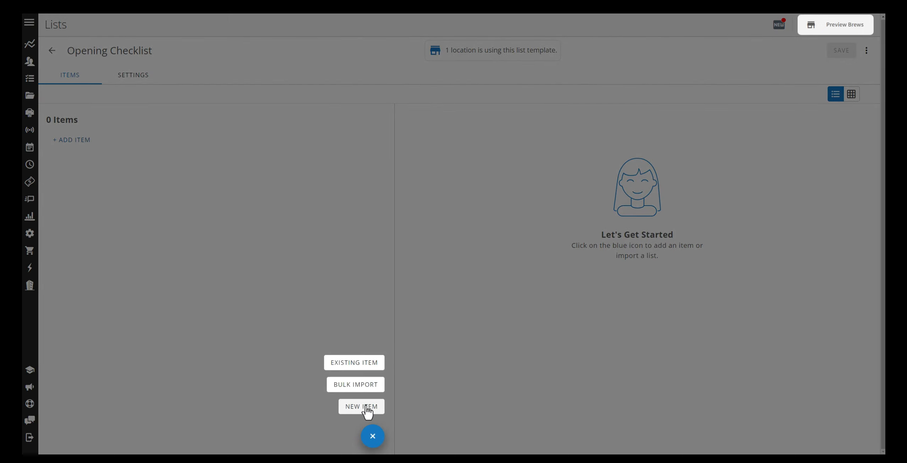
{"action": "left_click", "coordinate": [366, 411]}
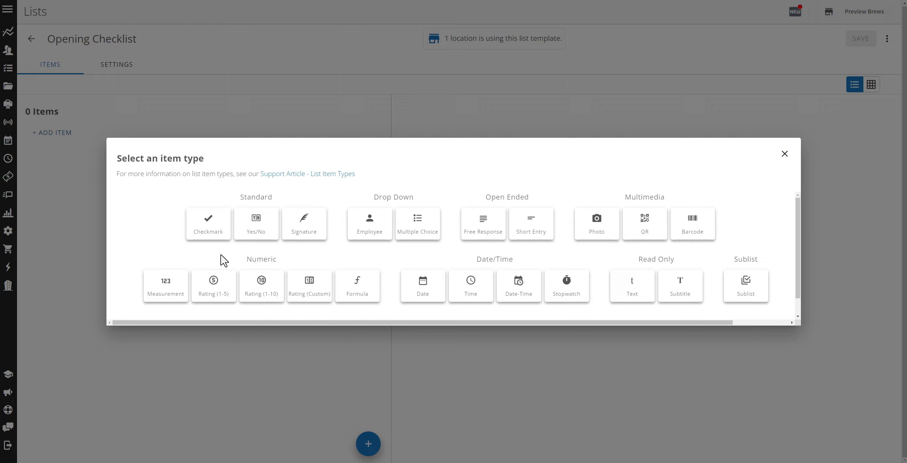
{"action": "left_click", "coordinate": [209, 236]}
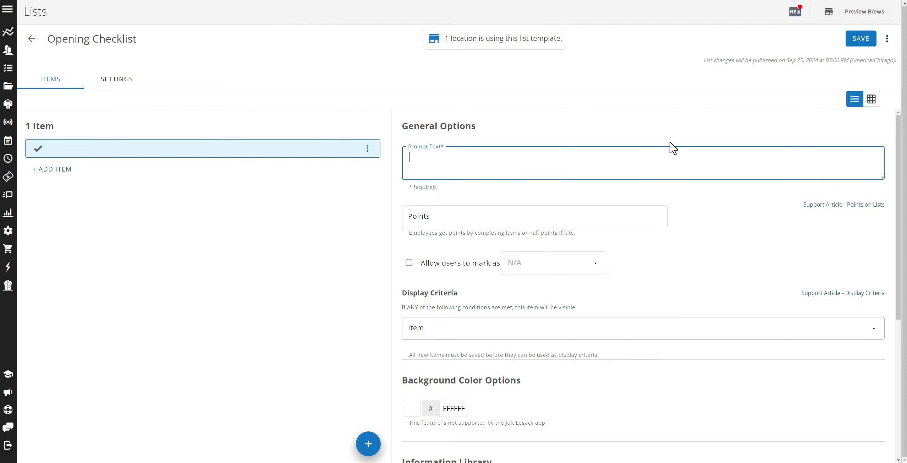
{"action": "type", "text": "Wipe down tables and countertops with a disinfecting wipe"}
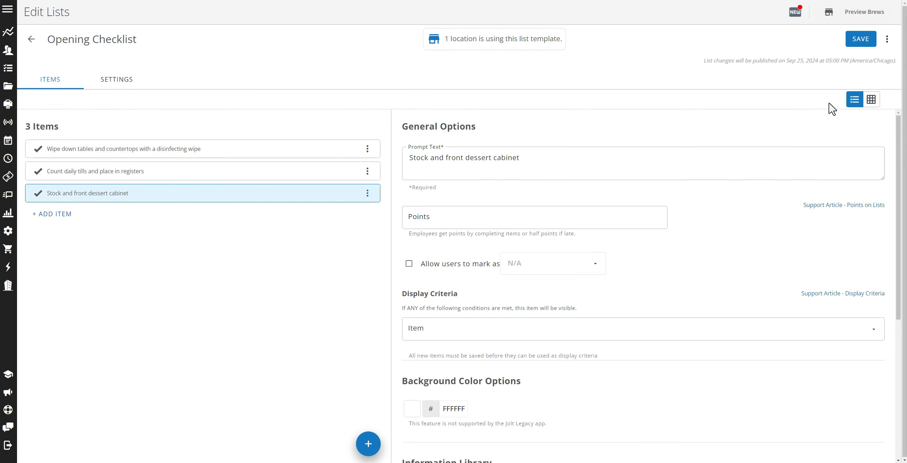
Save the checklist and change the "Stock and front dessert cabinet" item to the Photo type
{"action": "left_click", "coordinate": [868, 42]}
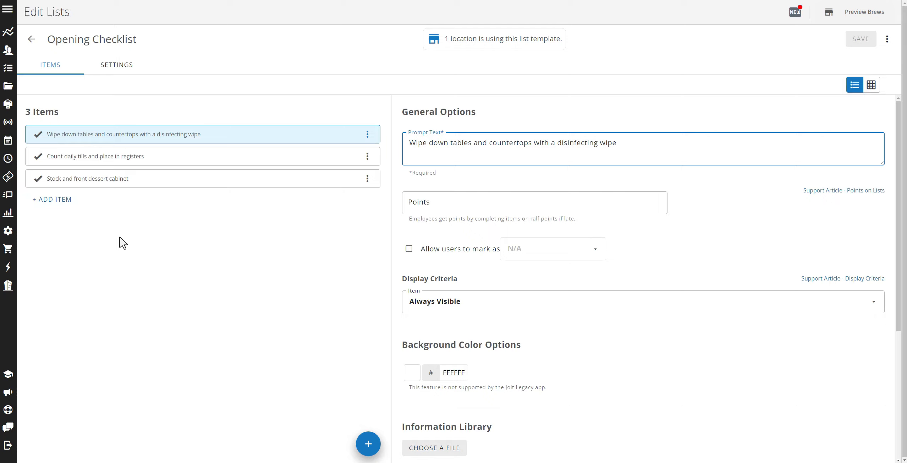
{"action": "left_click", "coordinate": [368, 179]}
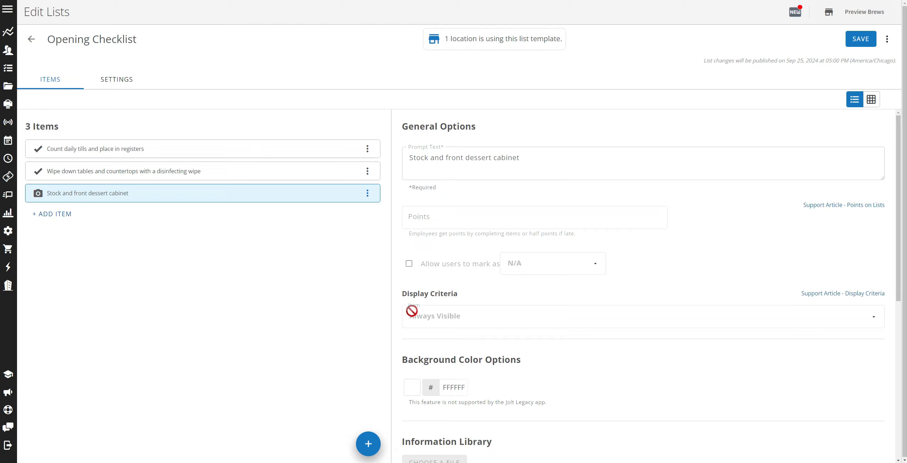
Start a bulk import and fill five prompts covering dining room temperature, floor cleaning, condiment levels, emptied trash and concerns from today's open
{"action": "left_click", "coordinate": [368, 445]}
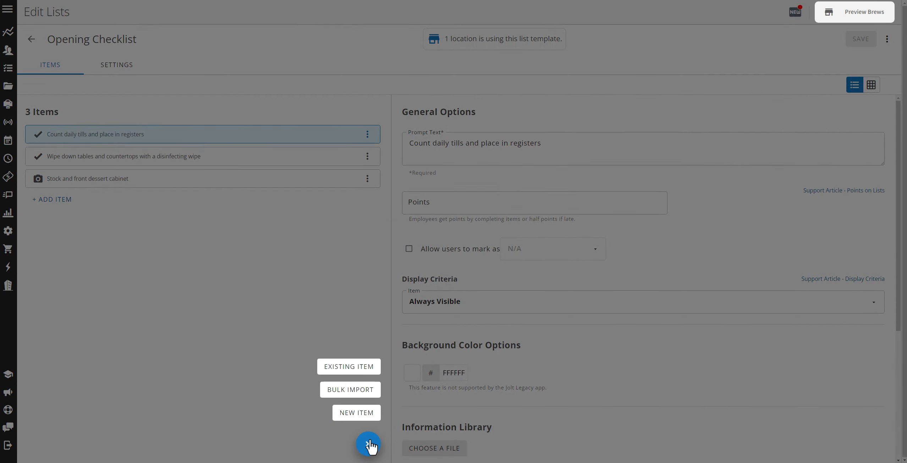
{"action": "left_click", "coordinate": [369, 394]}
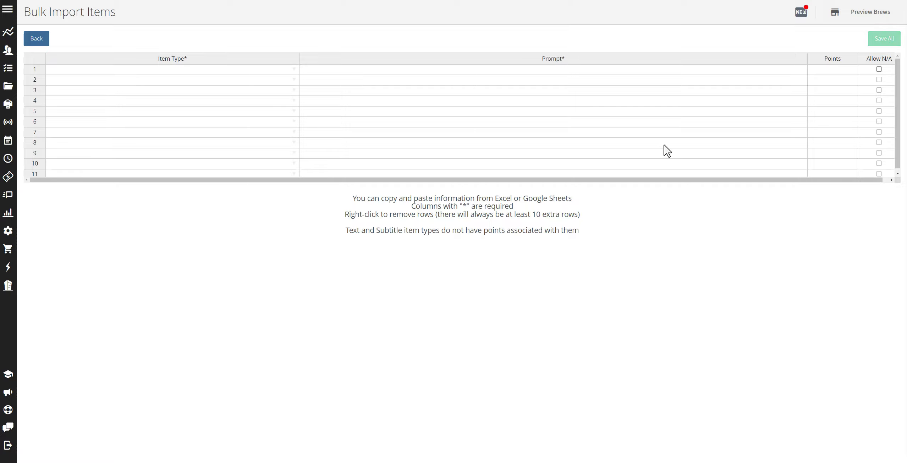
{"action": "left_click", "coordinate": [563, 73]}
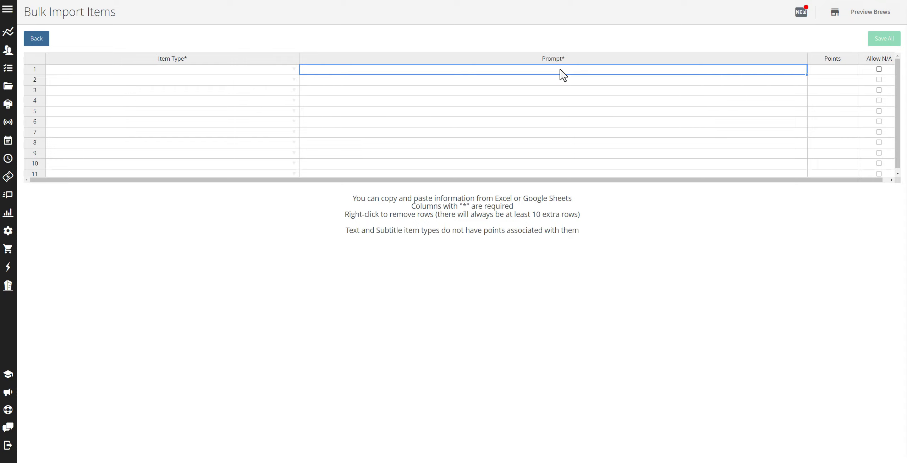
{"action": "type", "text": "Check and document the dining room temperature. Sweep and vacuum the floors, including bathrooms and waiting areas Check all condiments (ketchup, mustard, creamers, individual jams, etc.) for proper fill levels. Verify all trash is emptied and ready for day use. Any concerns to document from today's open?"}
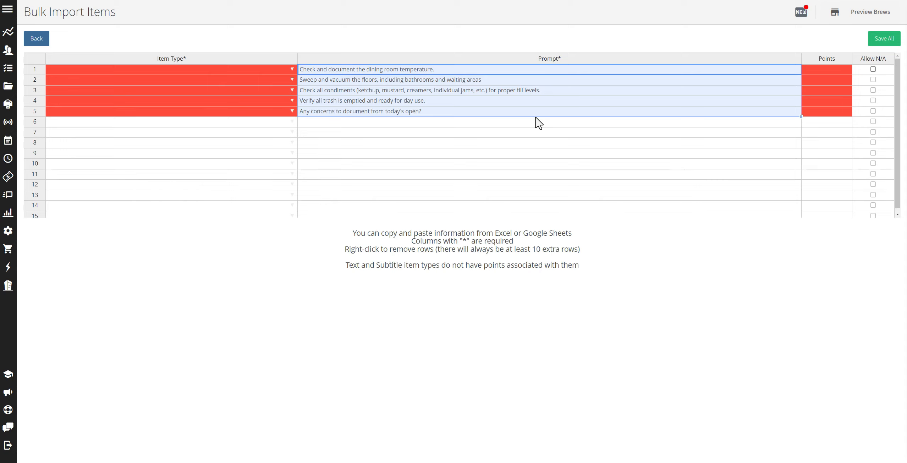
Set the item type to Checkmark for import rows 1 to 5
{"action": "left_click", "coordinate": [292, 69]}
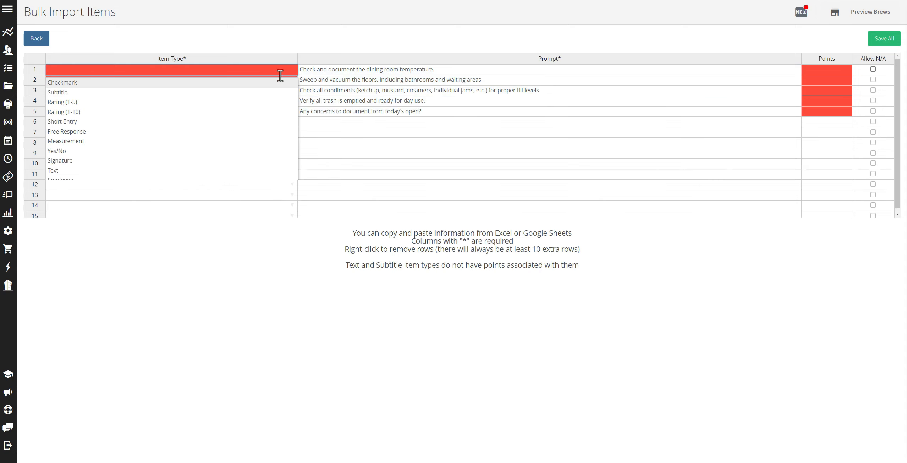
{"action": "left_click", "coordinate": [270, 84]}
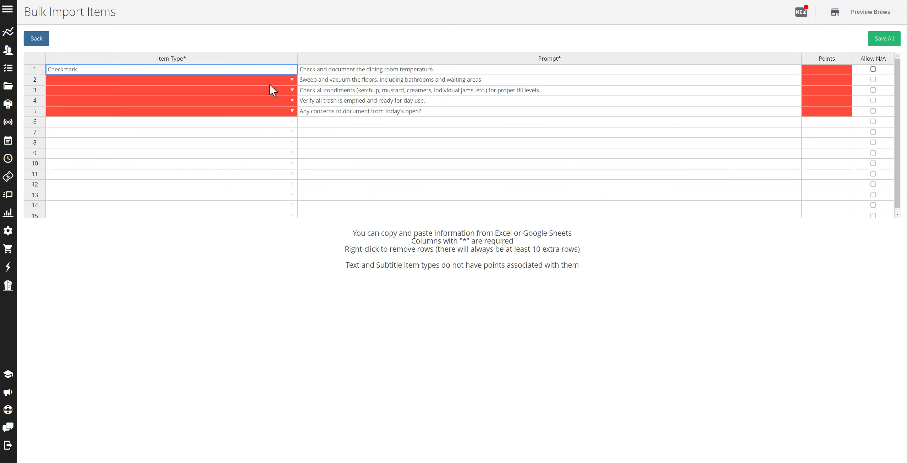
{"action": "left_click_drag", "start_coordinate": [297, 74], "coordinate": [294, 113]}
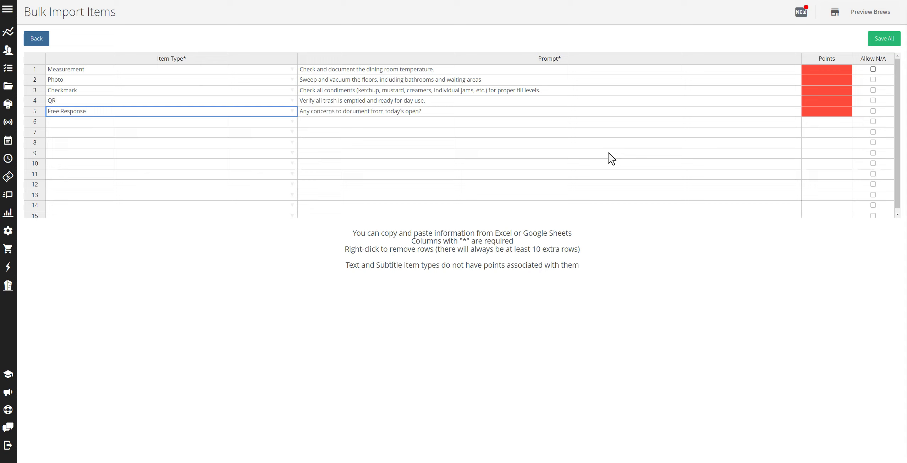
Set the points to 0 for all five import rows
{"action": "left_click", "coordinate": [827, 70]}
{"action": "type", "text": "0"}
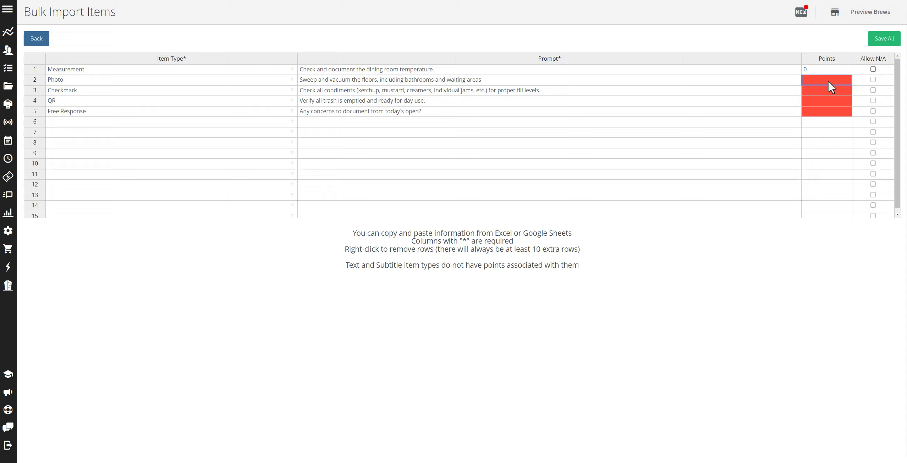
{"action": "left_click_drag", "start_coordinate": [852, 74], "coordinate": [848, 105]}
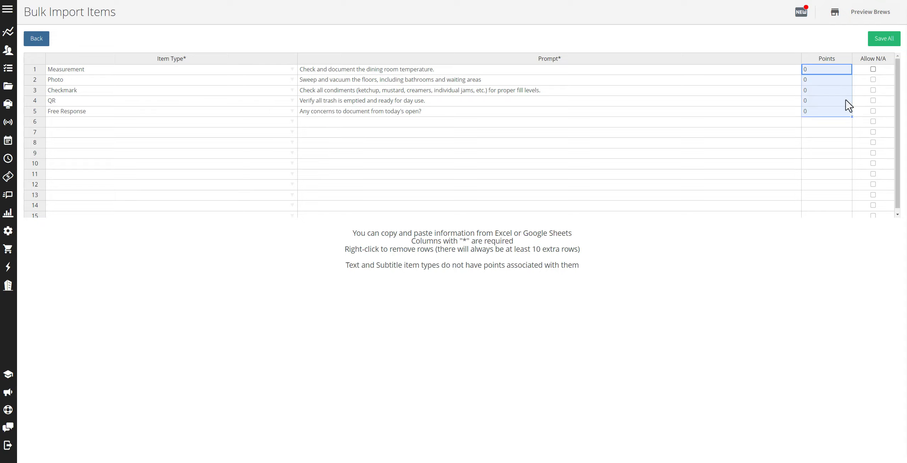
{"action": "left_click", "coordinate": [832, 52]}
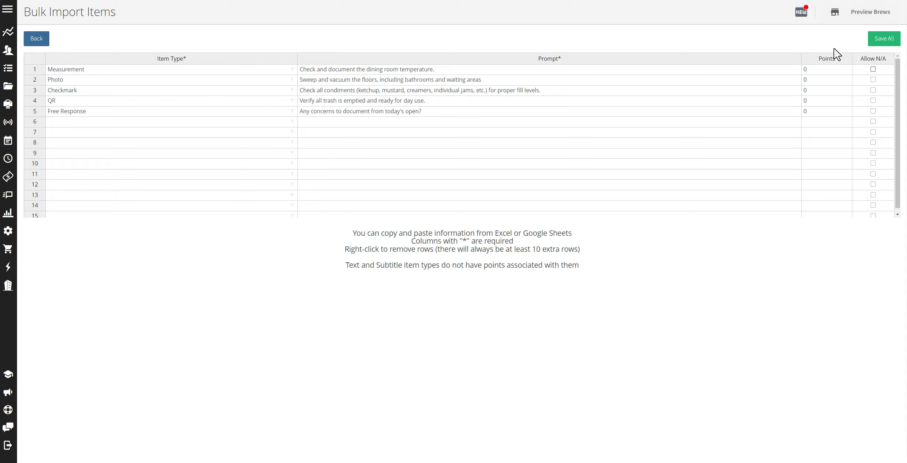
Save all the bulk rows and run the import into the checklist
{"action": "left_click", "coordinate": [877, 41]}
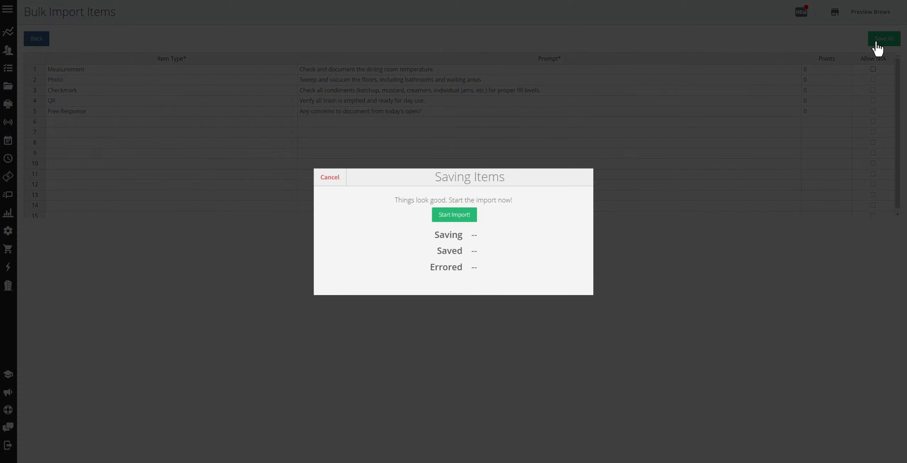
{"action": "left_click", "coordinate": [473, 215]}
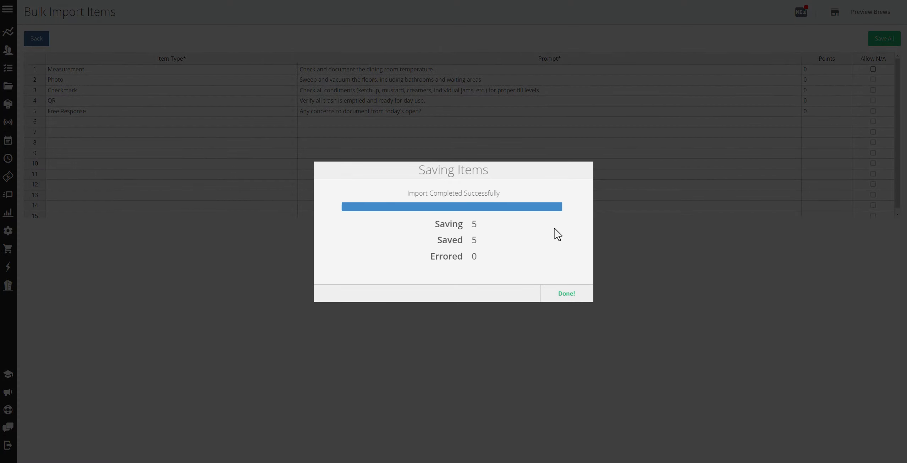
{"action": "left_click", "coordinate": [577, 297]}
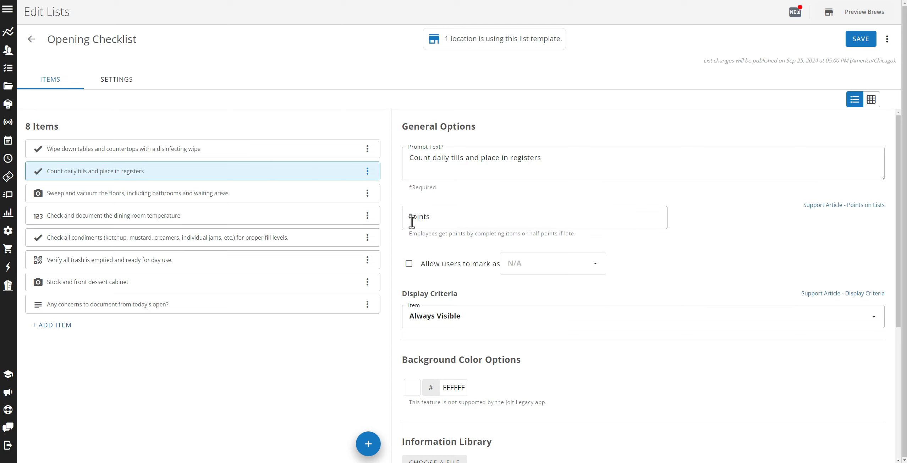
Set the points of the "Wipe down tables and countertops with a disinfecting wipe" item to 1
{"action": "left_click", "coordinate": [340, 153]}
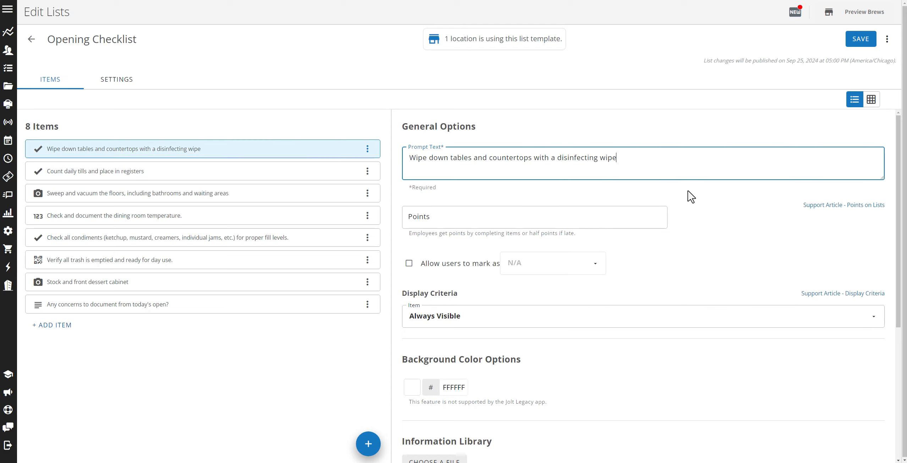
{"action": "left_click", "coordinate": [467, 223]}
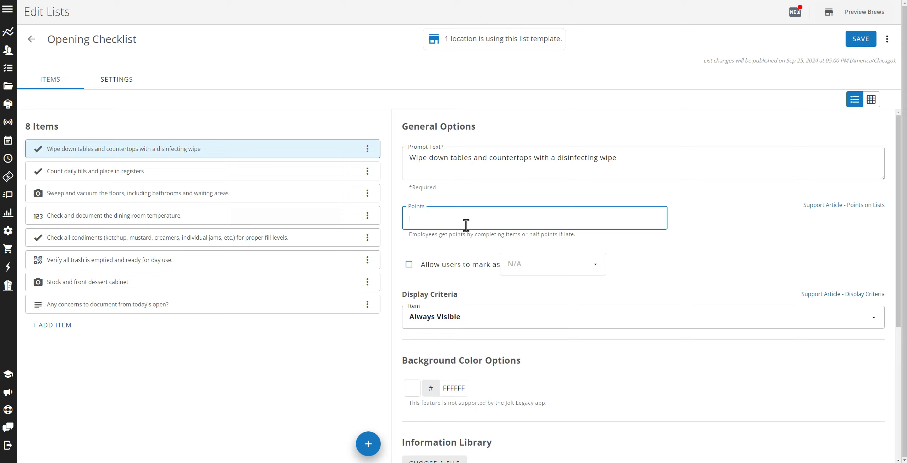
{"action": "type", "text": "1"}
{"action": "left_click", "coordinate": [446, 283]}
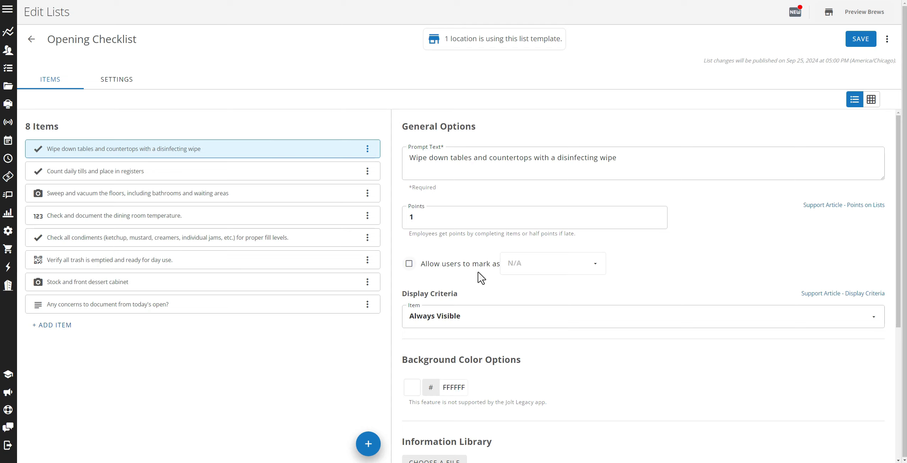
{"action": "scroll", "coordinate": [478, 278], "scroll_direction": "down", "scroll_amount": 3}
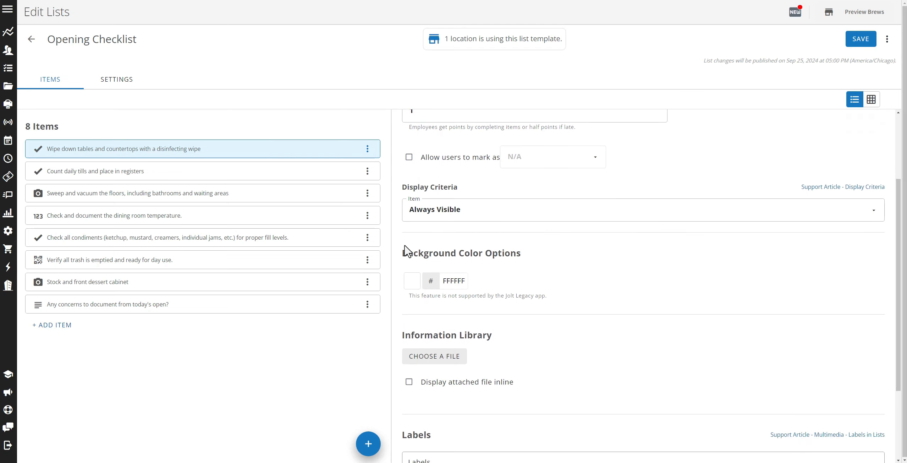
{"action": "scroll", "coordinate": [432, 281], "scroll_direction": "down", "scroll_amount": 1}
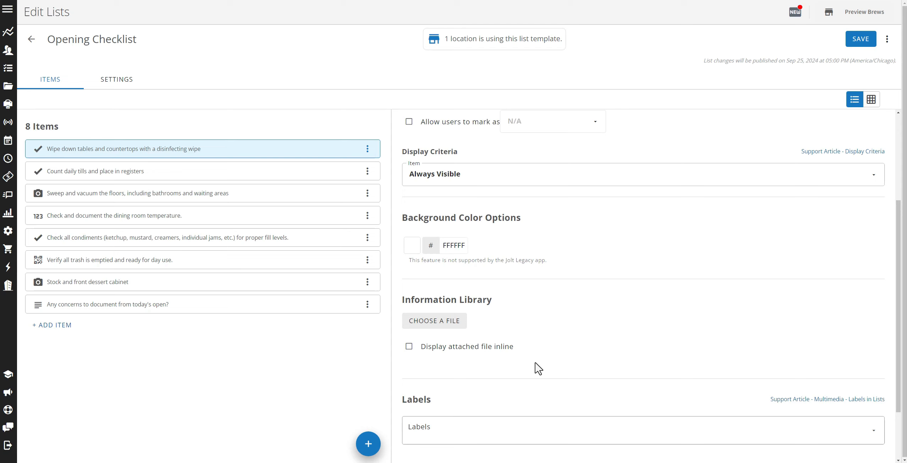
{"action": "scroll", "coordinate": [480, 312], "scroll_direction": "up", "scroll_amount": 4}
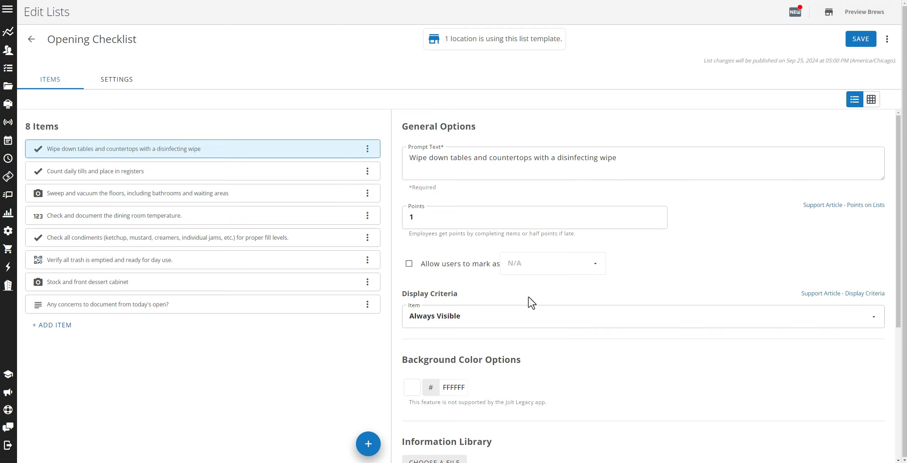
Add a Yes/No item with the prompt "Do we have a delivery today?" at the end of the list
{"action": "left_click", "coordinate": [39, 326]}
{"action": "left_click", "coordinate": [247, 230]}
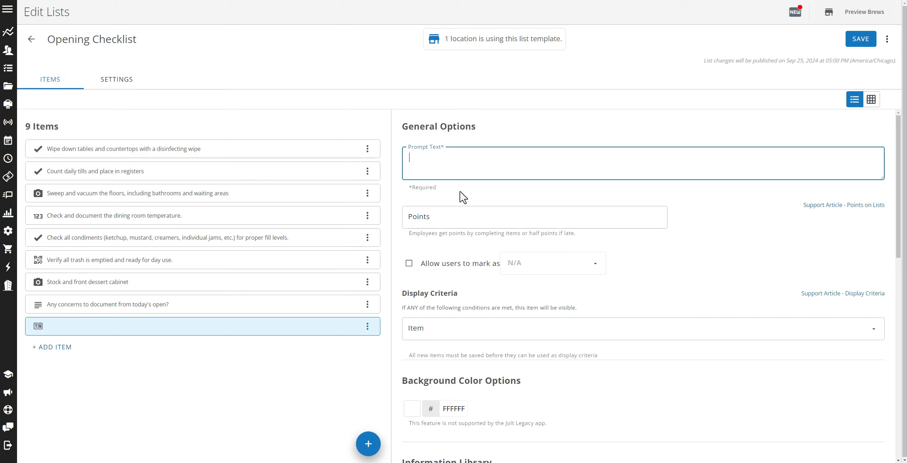
{"action": "type", "text": "Do we have a delivery today?"}
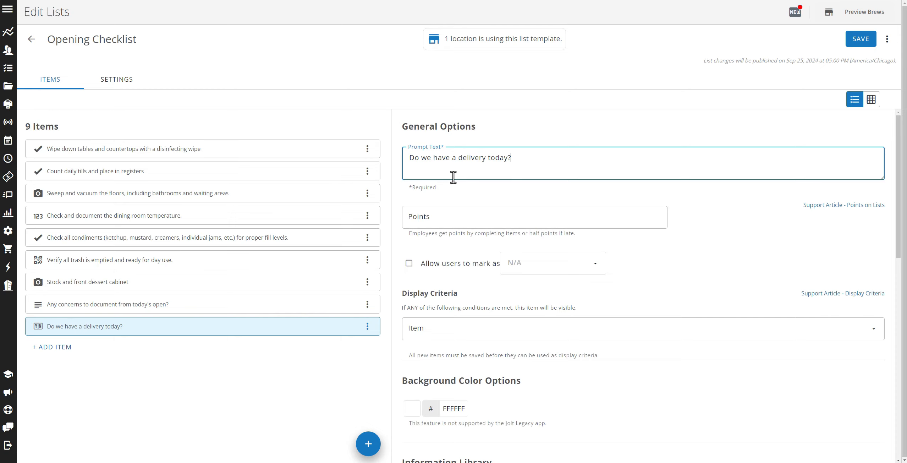
{"action": "left_click", "coordinate": [204, 377]}
Add a Checkmark item with the prompt "Unpack and cool the delivery" at the end of the list and save the list
{"action": "left_click", "coordinate": [68, 349]}
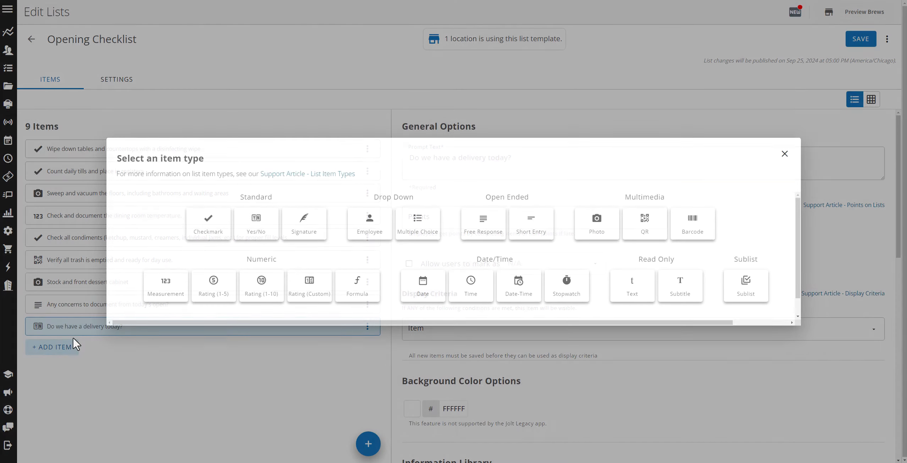
{"action": "left_click", "coordinate": [208, 219]}
{"action": "type", "text": "U"}
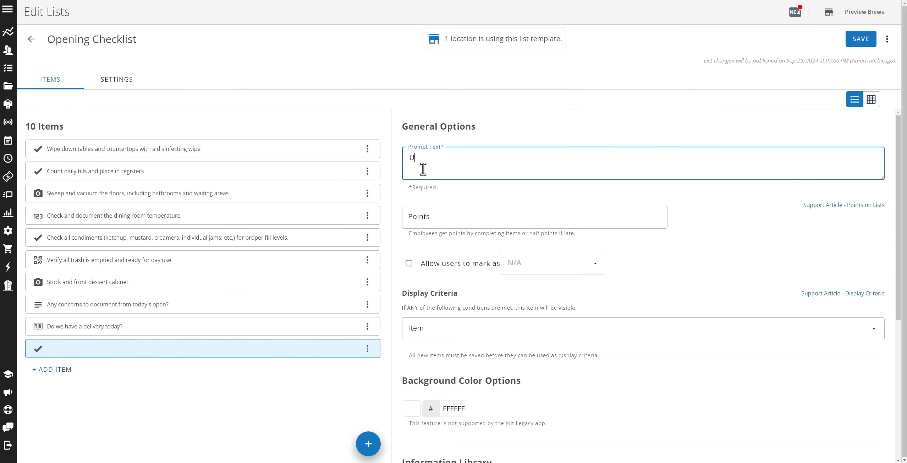
{"action": "type", "text": "npack and cool the delivery"}
{"action": "left_click", "coordinate": [696, 257]}
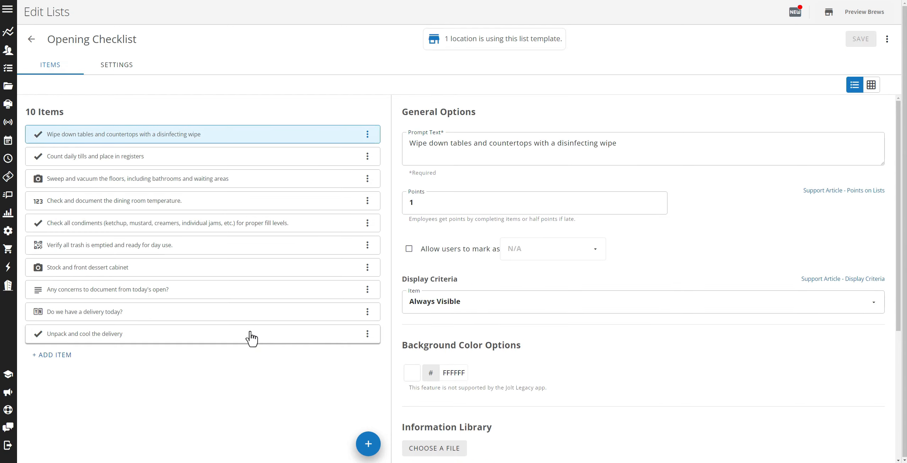
Make the "Unpack and cool the delivery" item display only when "Do we have a delivery today?" equals YES, and save the list
{"action": "left_click", "coordinate": [252, 339]}
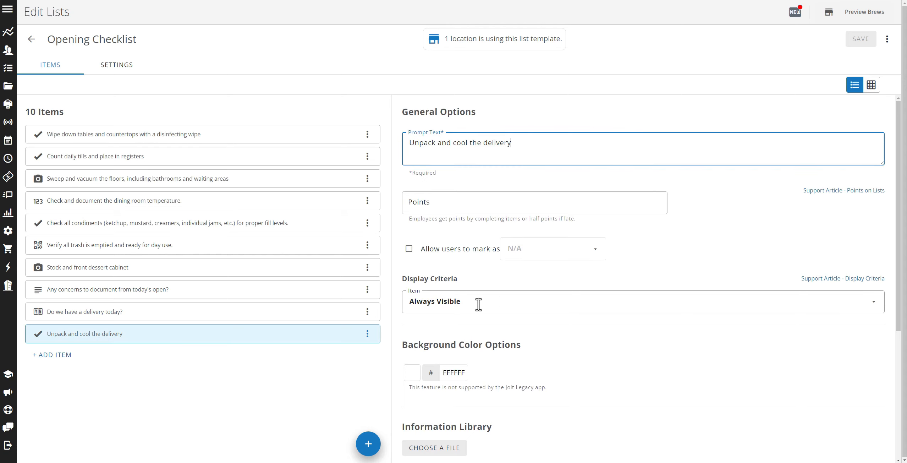
{"action": "left_click", "coordinate": [497, 301]}
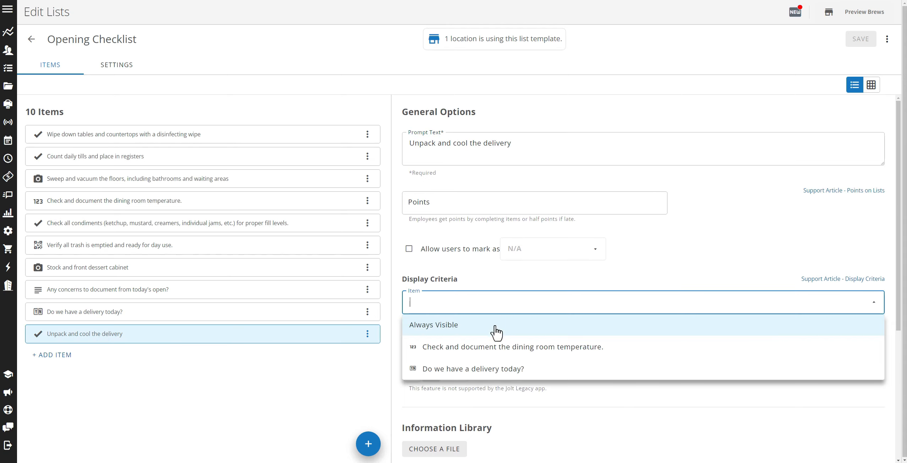
{"action": "left_click", "coordinate": [496, 368]}
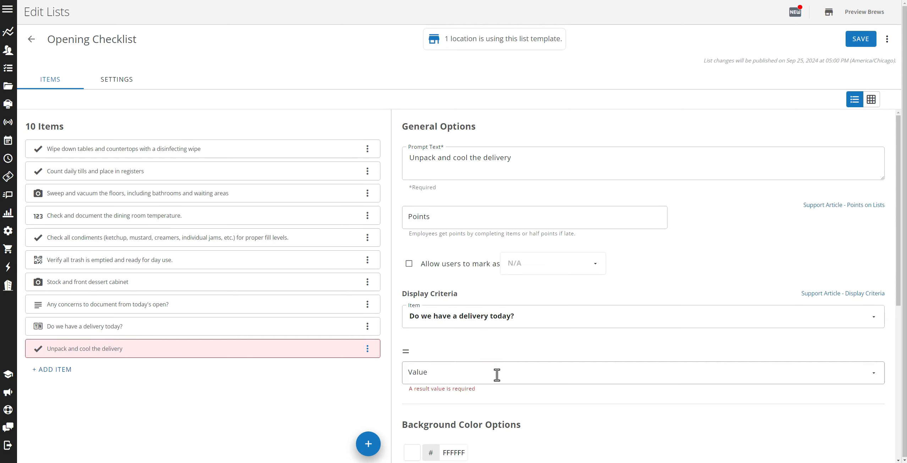
{"action": "left_click", "coordinate": [496, 374]}
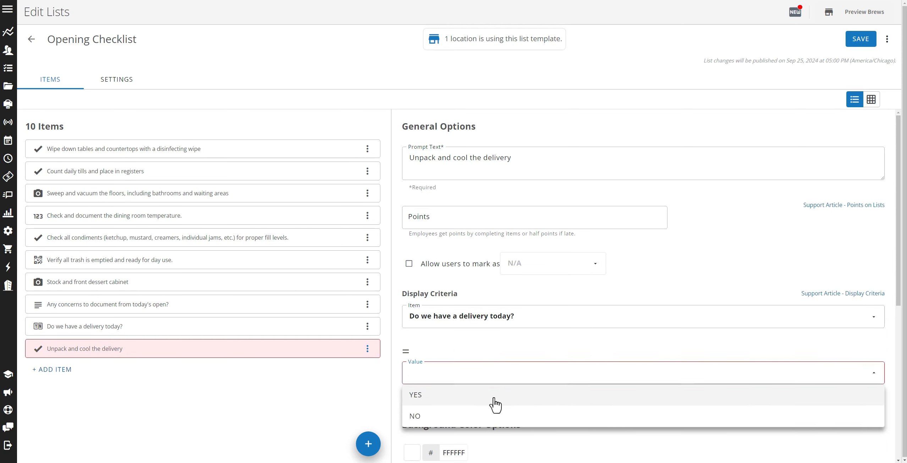
{"action": "left_click", "coordinate": [495, 398]}
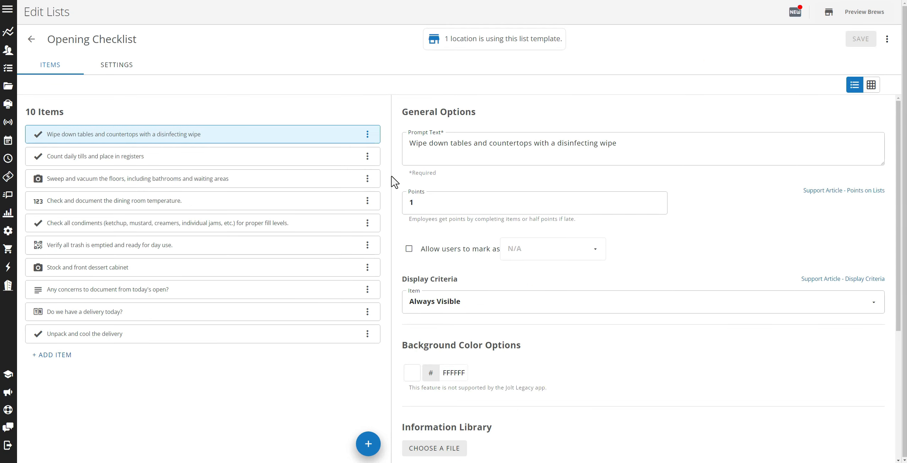
In the checklist's settings, start a new list schedule with a display time of 7:00 am
{"action": "left_click", "coordinate": [124, 79]}
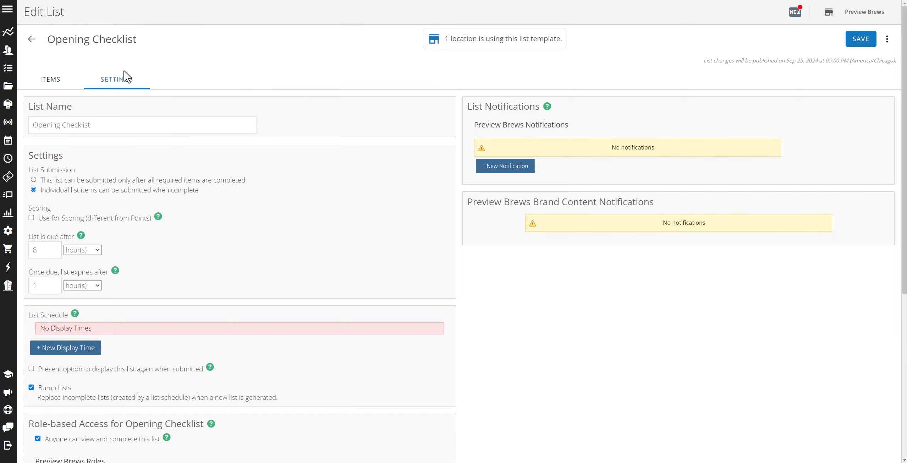
{"action": "scroll", "coordinate": [277, 236], "scroll_direction": "down", "scroll_amount": 5}
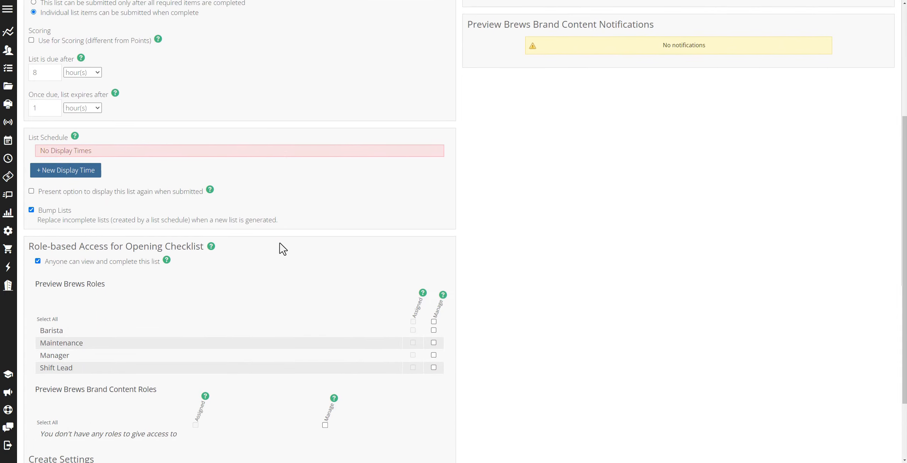
{"action": "scroll", "coordinate": [299, 370], "scroll_direction": "up", "scroll_amount": 5}
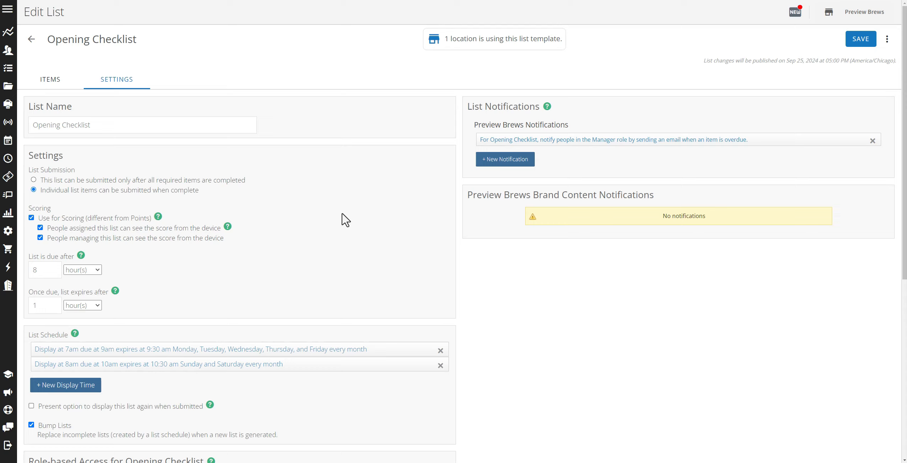
{"action": "left_click", "coordinate": [57, 180]}
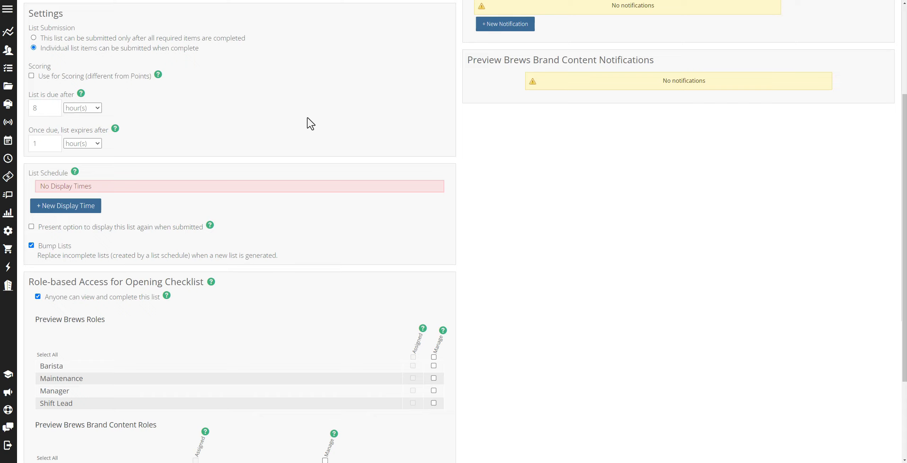
{"action": "scroll", "coordinate": [275, 140], "scroll_direction": "up", "scroll_amount": 2}
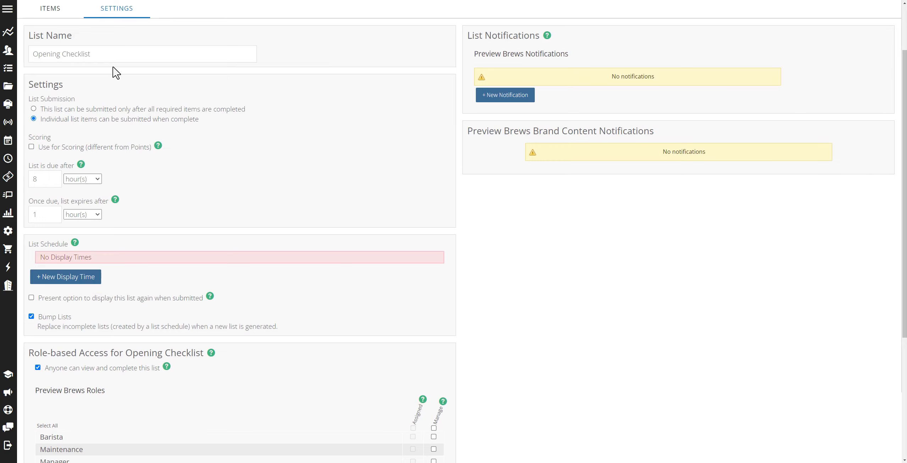
{"action": "left_click", "coordinate": [97, 280]}
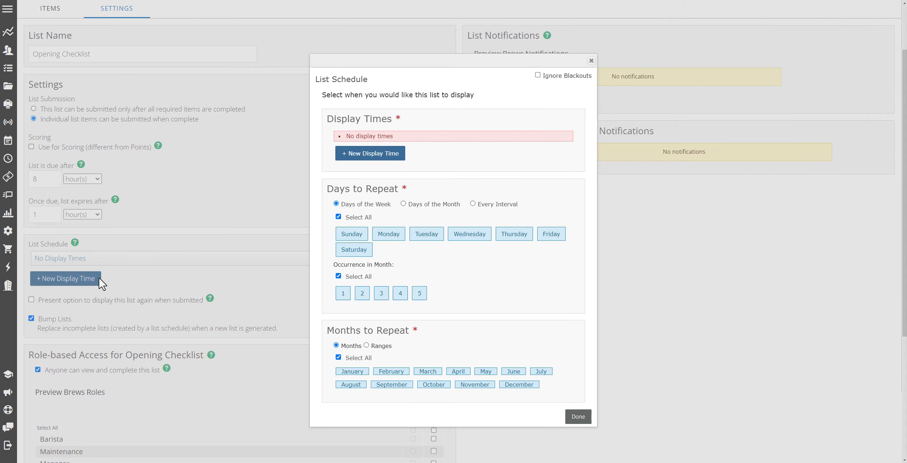
{"action": "left_click", "coordinate": [380, 156]}
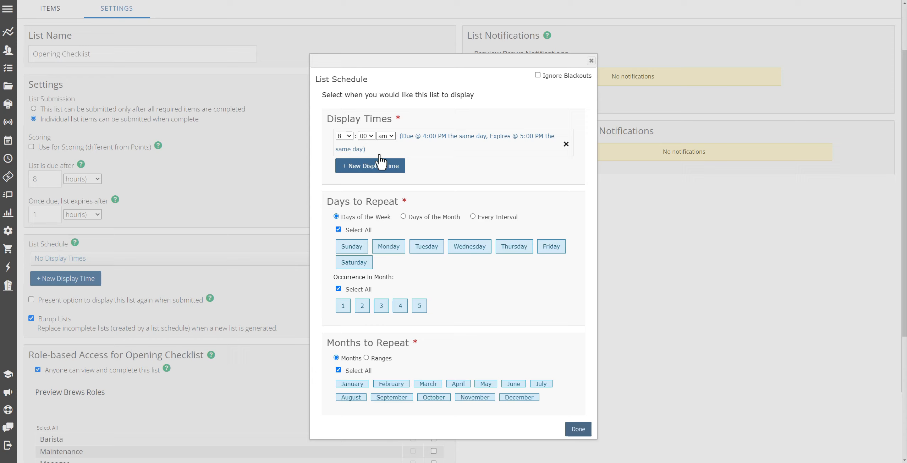
{"action": "left_click", "coordinate": [344, 136]}
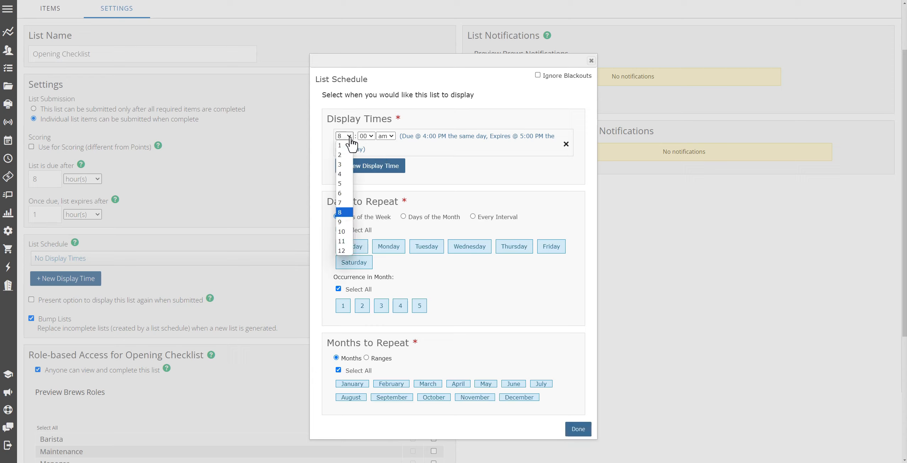
{"action": "left_click", "coordinate": [346, 204]}
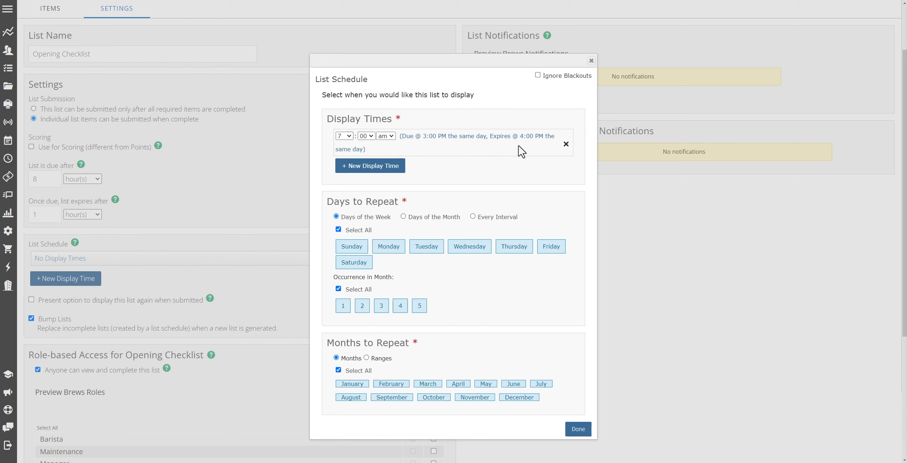
Make the 7:00 am list due 2 hours after display and expire 30 minutes after the due time, applying the change to all
{"action": "left_click", "coordinate": [429, 139]}
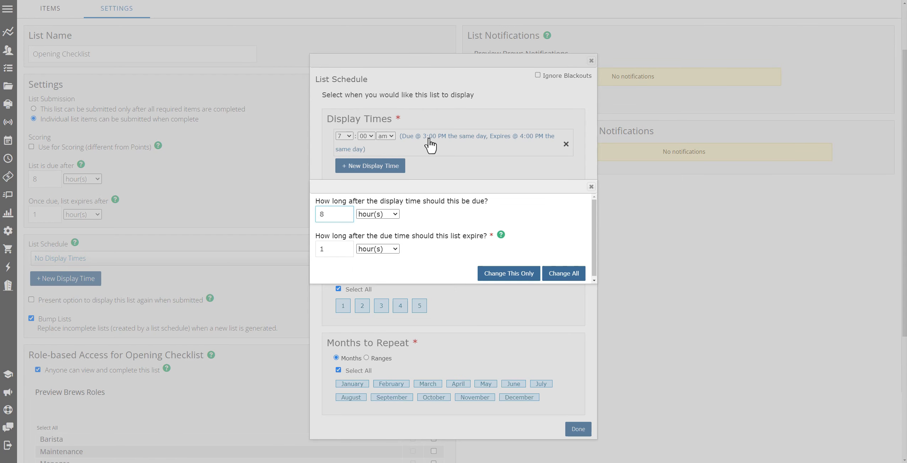
{"action": "left_click_drag", "start_coordinate": [347, 215], "coordinate": [321, 213]}
{"action": "type", "text": "2"}
{"action": "left_click", "coordinate": [476, 220]}
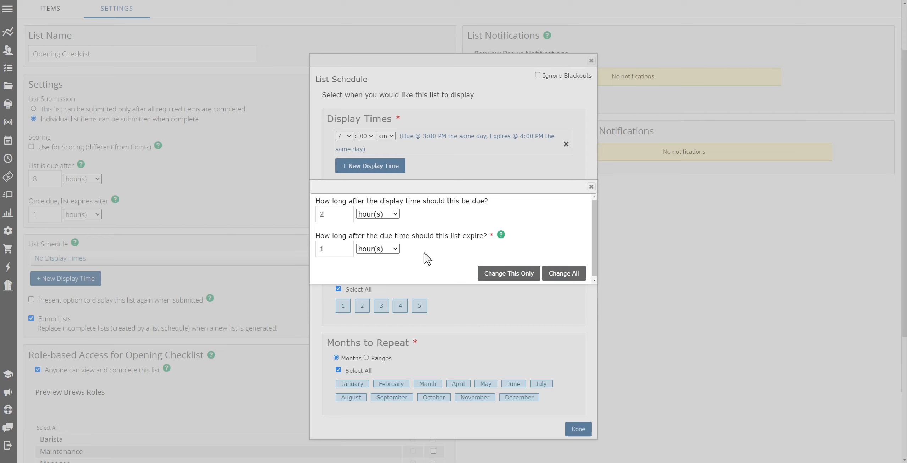
{"action": "left_click", "coordinate": [392, 249]}
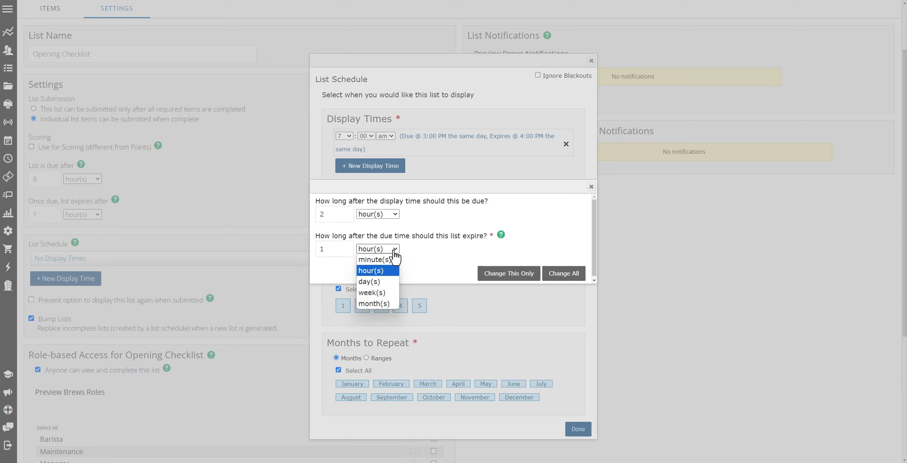
{"action": "left_click", "coordinate": [391, 260]}
{"action": "double_click", "coordinate": [337, 248]}
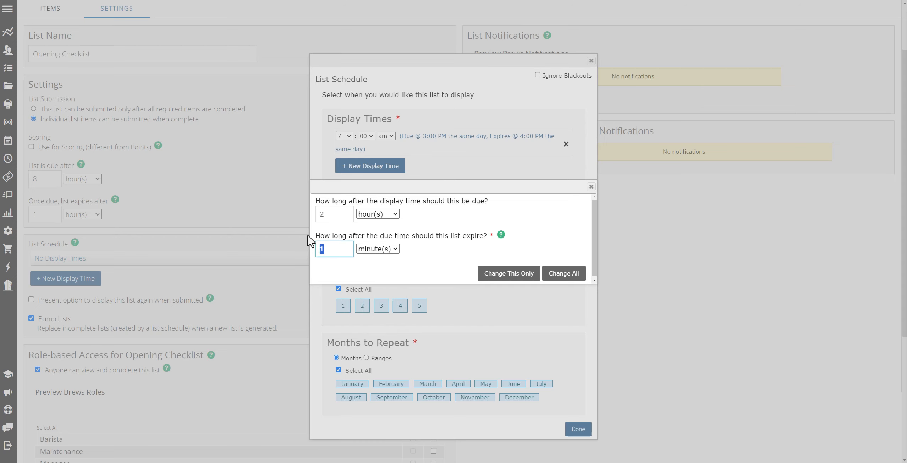
{"action": "type", "text": "30"}
{"action": "left_click", "coordinate": [581, 274]}
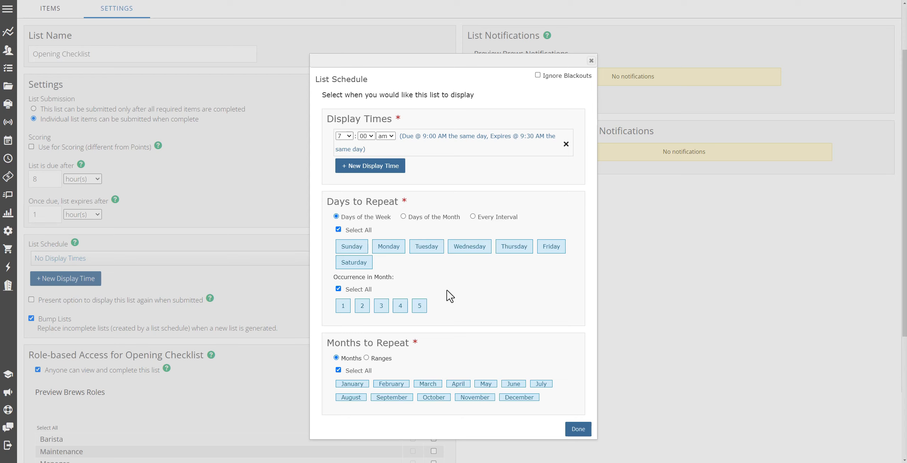
Exclude Sunday and Saturday from the 7:00 am schedule's repeat days and finish the schedule
{"action": "left_click", "coordinate": [353, 248]}
{"action": "left_click", "coordinate": [354, 264]}
{"action": "left_click", "coordinate": [578, 429]}
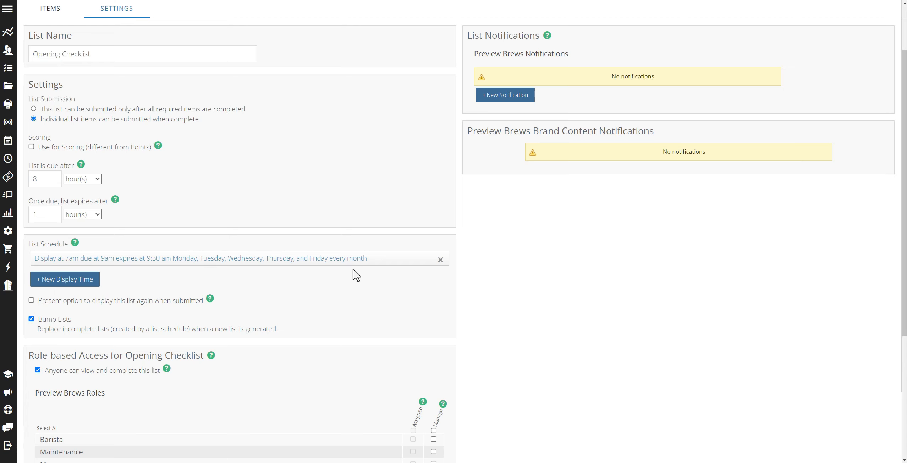
Start a second list schedule that repeats only on Sunday and Saturday, with a display time of 8:00 am
{"action": "left_click", "coordinate": [91, 283]}
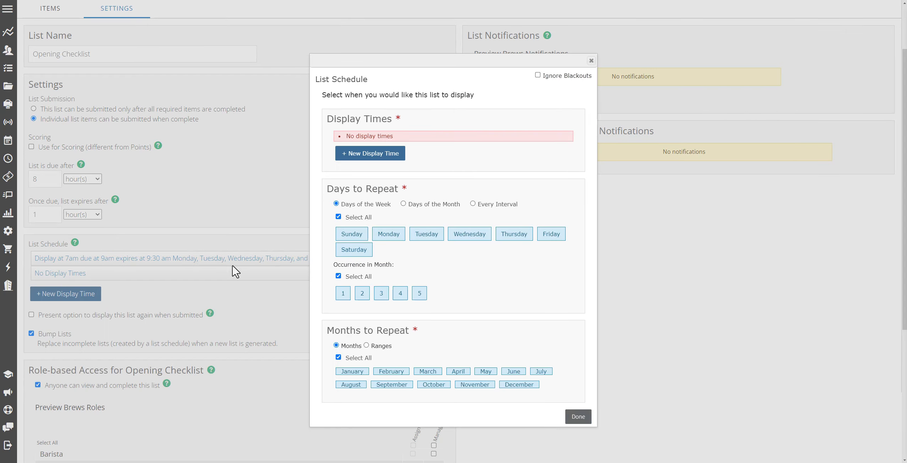
{"action": "left_click", "coordinate": [396, 237]}
{"action": "left_click", "coordinate": [424, 237]}
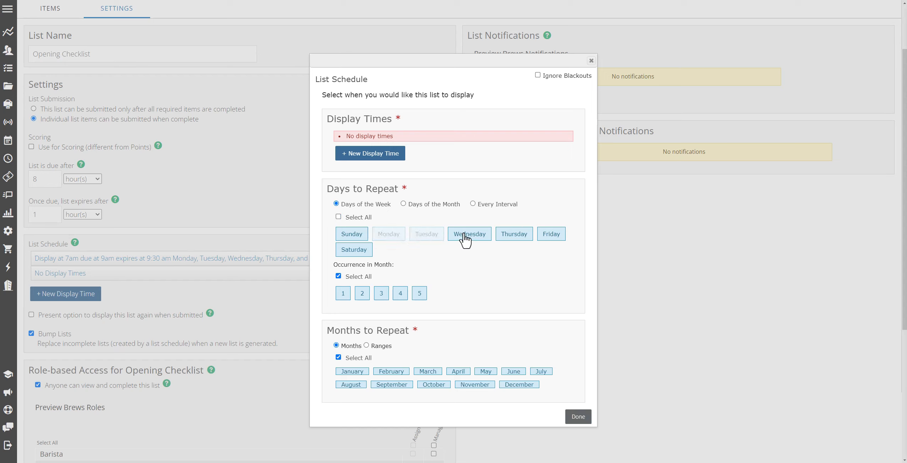
{"action": "left_click", "coordinate": [467, 237]}
{"action": "left_click", "coordinate": [520, 238]}
{"action": "left_click", "coordinate": [543, 238]}
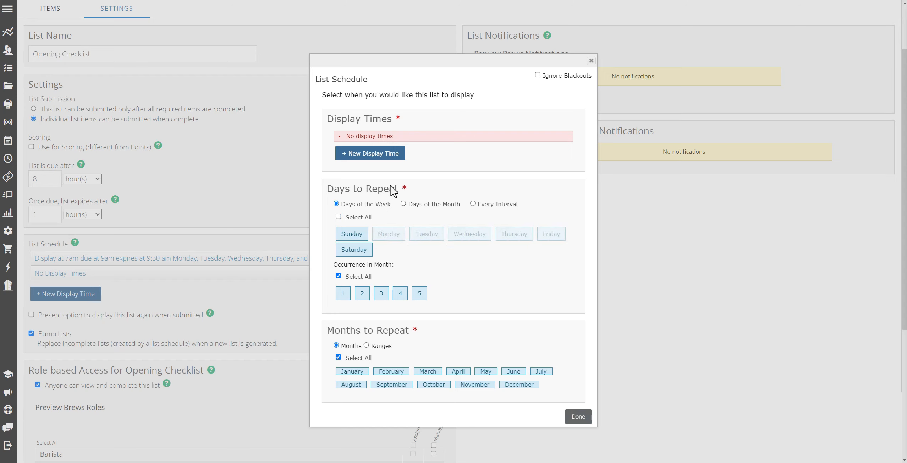
{"action": "left_click", "coordinate": [370, 156]}
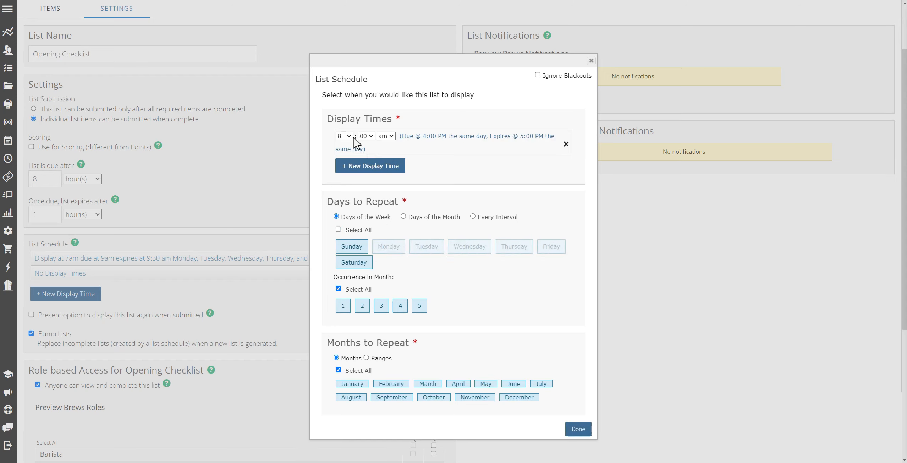
Make the weekend list due 2 hours after display and expire 30 minutes after the due time, applying to all, and finish the schedule
{"action": "left_click", "coordinate": [422, 140]}
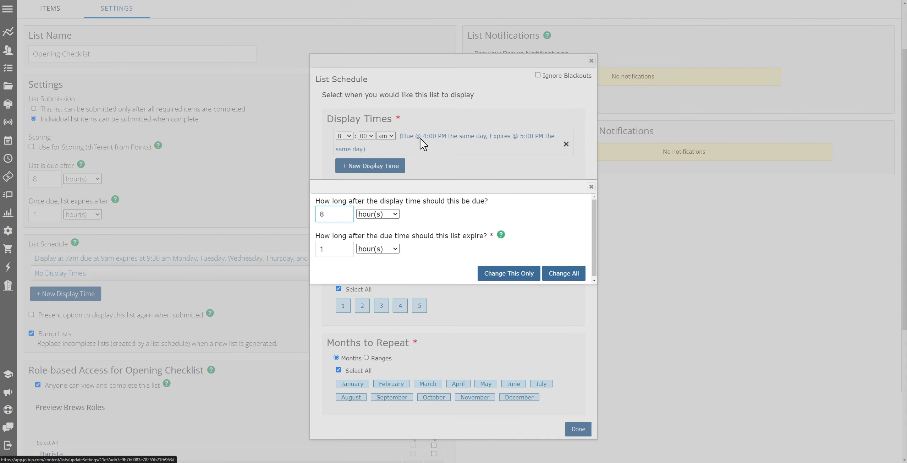
{"action": "left_click", "coordinate": [365, 249]}
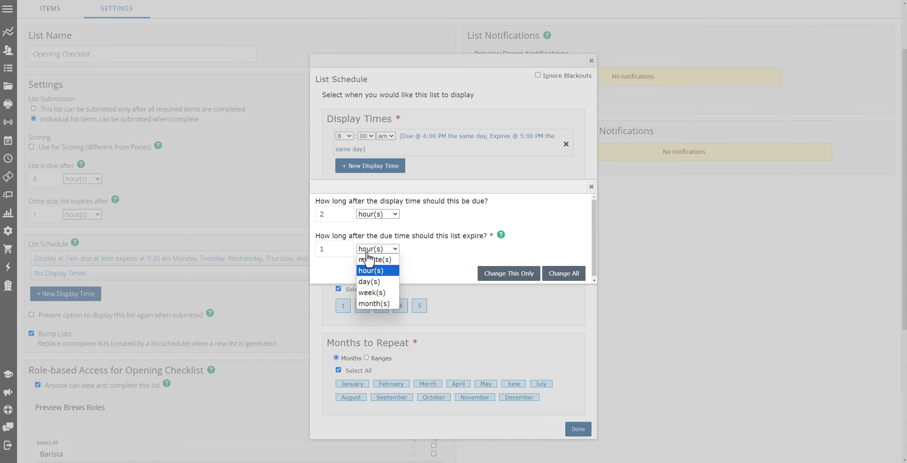
{"action": "left_click", "coordinate": [375, 257]}
{"action": "double_click", "coordinate": [338, 249]}
{"action": "type", "text": "30"}
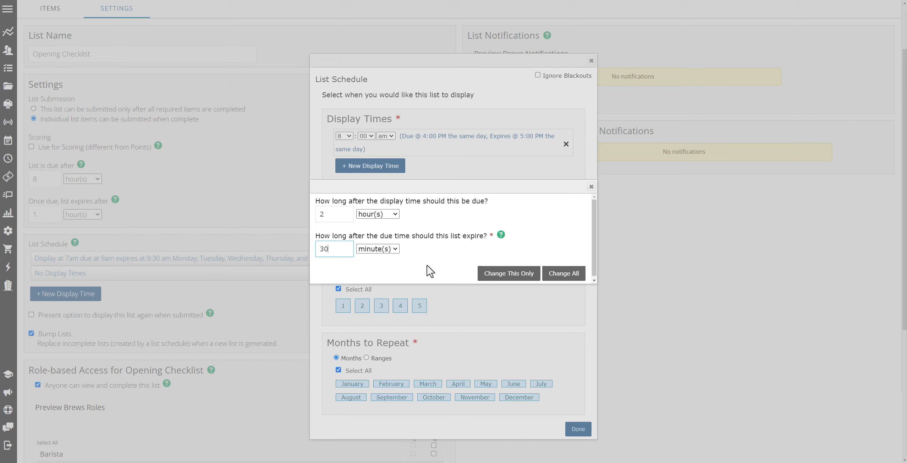
{"action": "left_click", "coordinate": [548, 273]}
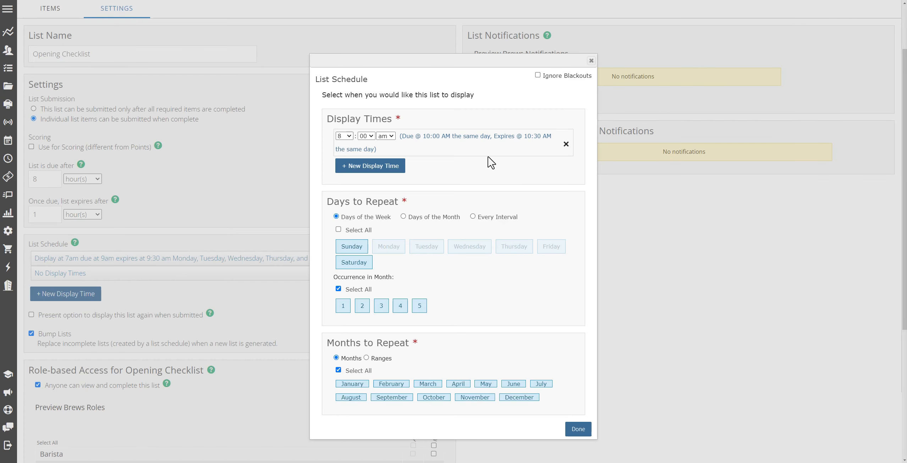
{"action": "left_click", "coordinate": [575, 430]}
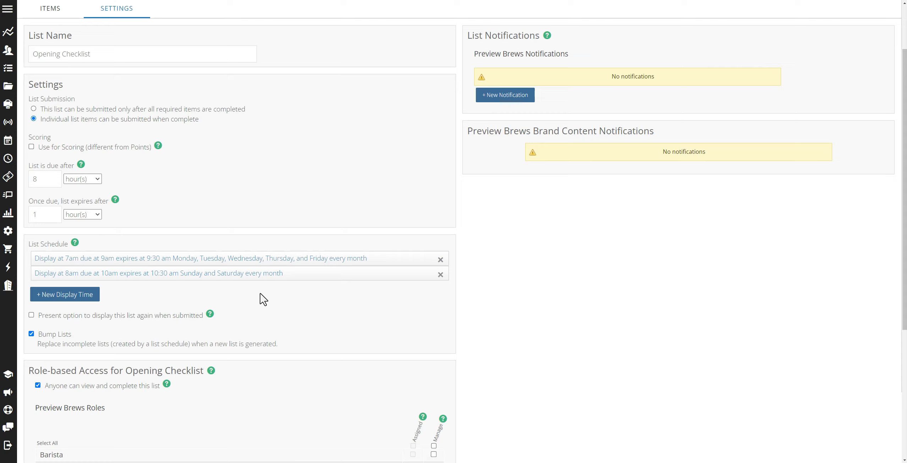
Turn off "Anyone can view and complete this list" in the checklist's role-based access settings
{"action": "scroll", "coordinate": [370, 269], "scroll_direction": "down", "scroll_amount": 3}
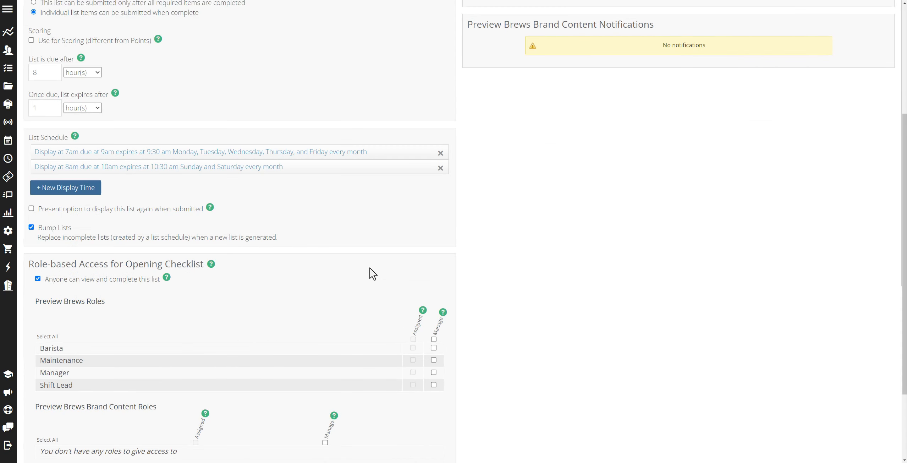
{"action": "scroll", "coordinate": [372, 273], "scroll_direction": "down", "scroll_amount": 3}
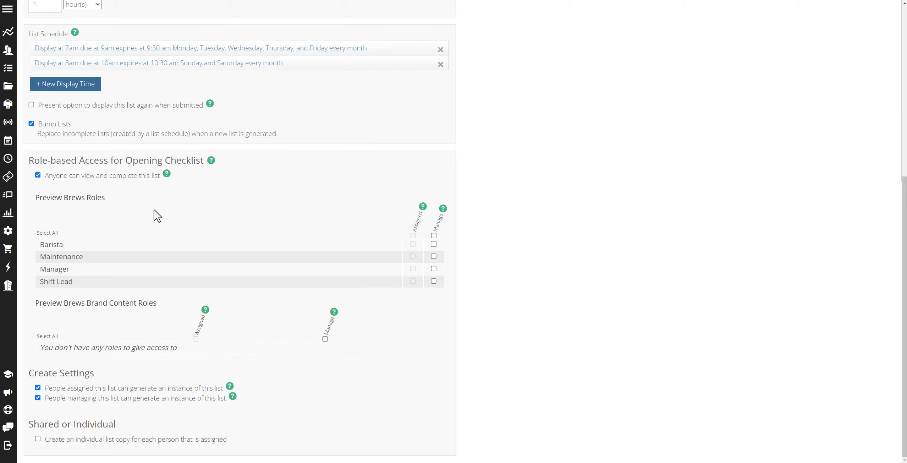
{"action": "left_click", "coordinate": [38, 175]}
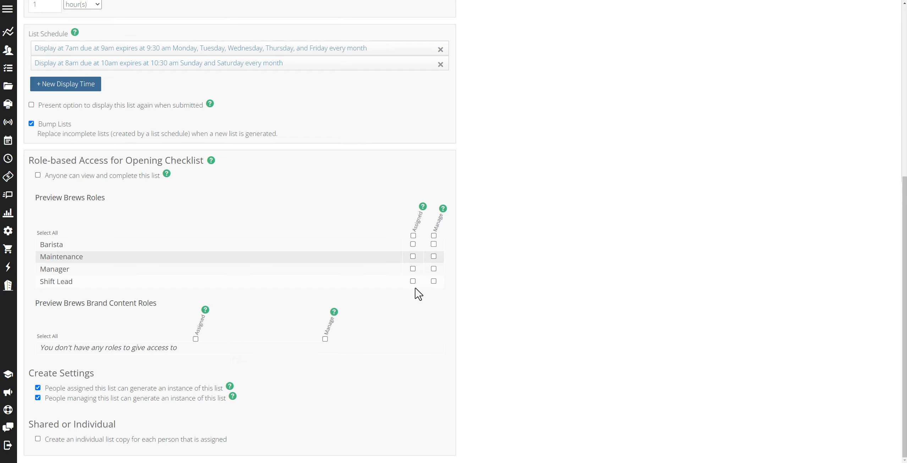
Assign the checklist to the Barista role and give the Manager role manage access under Preview Brews Roles
{"action": "left_click", "coordinate": [413, 244]}
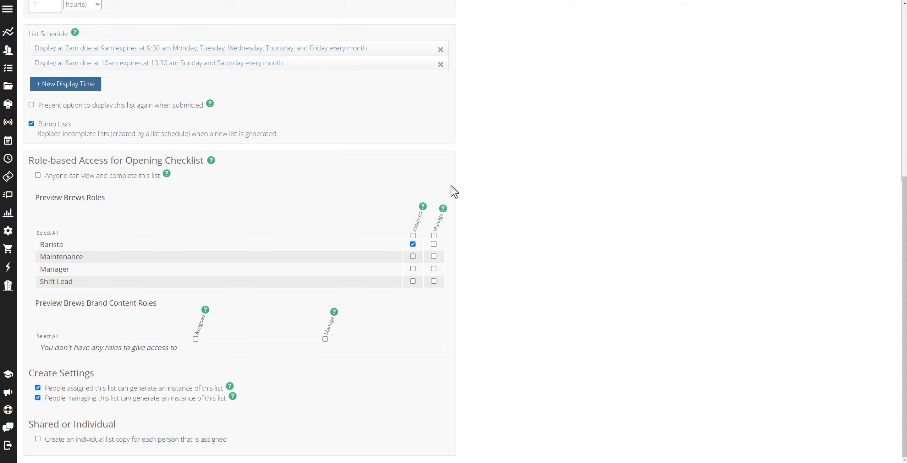
{"action": "left_click", "coordinate": [434, 268]}
{"action": "left_click", "coordinate": [38, 438]}
{"action": "left_click", "coordinate": [38, 439]}
Start a new Preview Brews notification for the checklist that notifies the Manager role by email
{"action": "scroll", "coordinate": [616, 271], "scroll_direction": "up", "scroll_amount": 8}
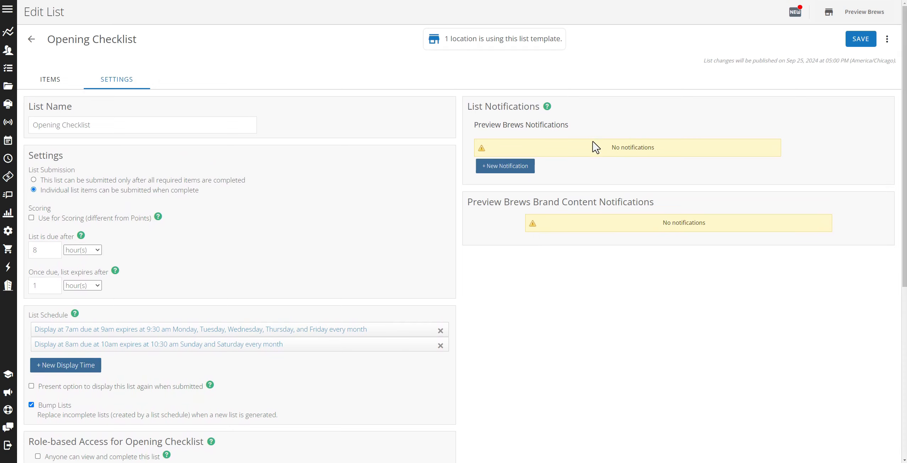
{"action": "left_click", "coordinate": [520, 170]}
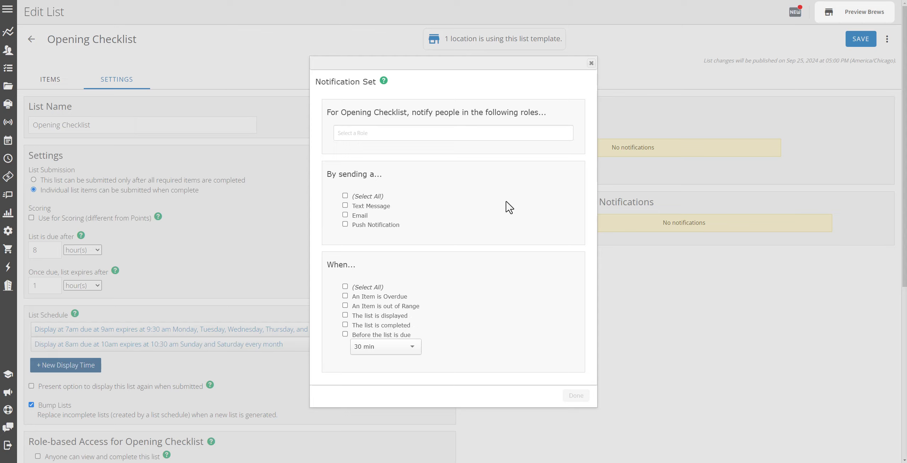
{"action": "left_click", "coordinate": [442, 133]}
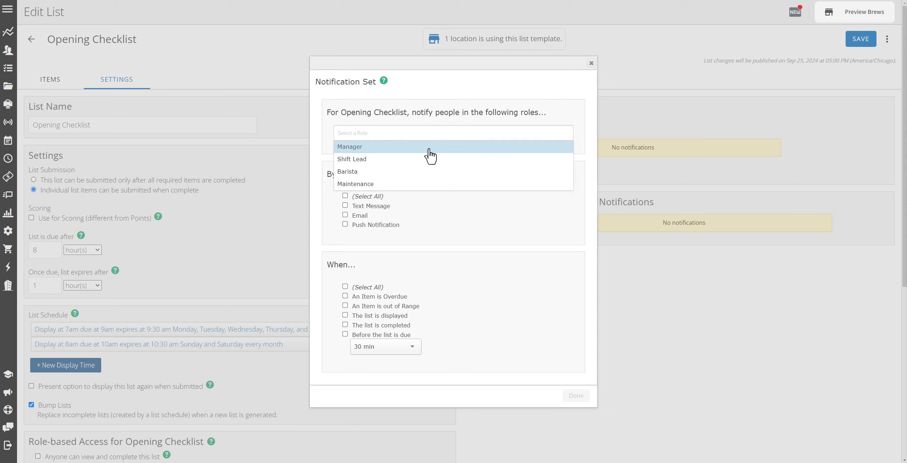
{"action": "left_click", "coordinate": [430, 149]}
{"action": "left_click", "coordinate": [365, 215]}
{"action": "left_click", "coordinate": [366, 215]}
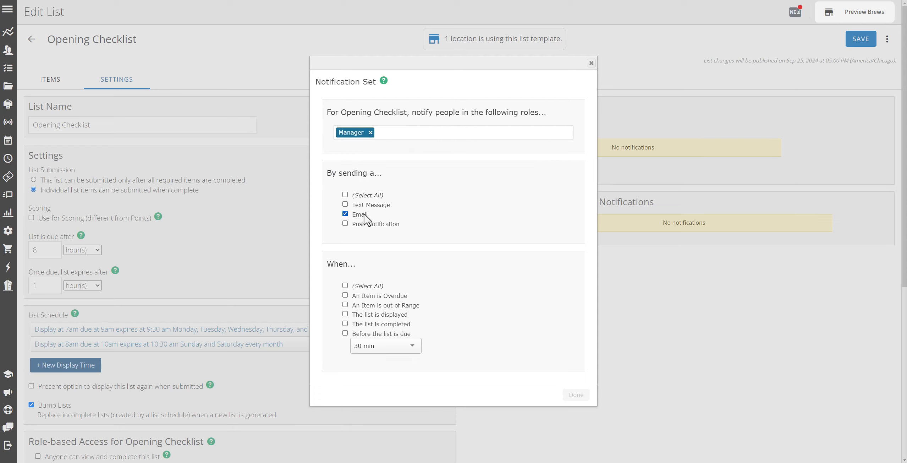
Make the notification trigger when an item is overdue, finish the notification set, and save the list
{"action": "left_click", "coordinate": [396, 297]}
{"action": "left_click", "coordinate": [582, 394]}
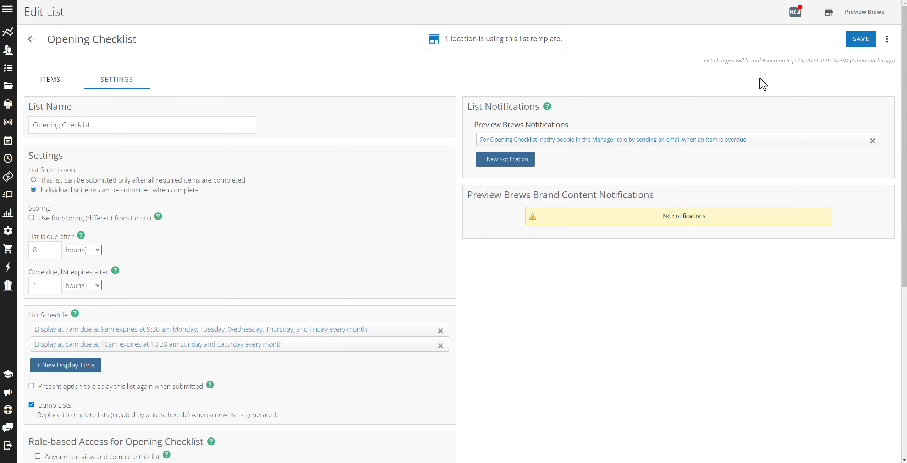
{"action": "left_click", "coordinate": [854, 41]}
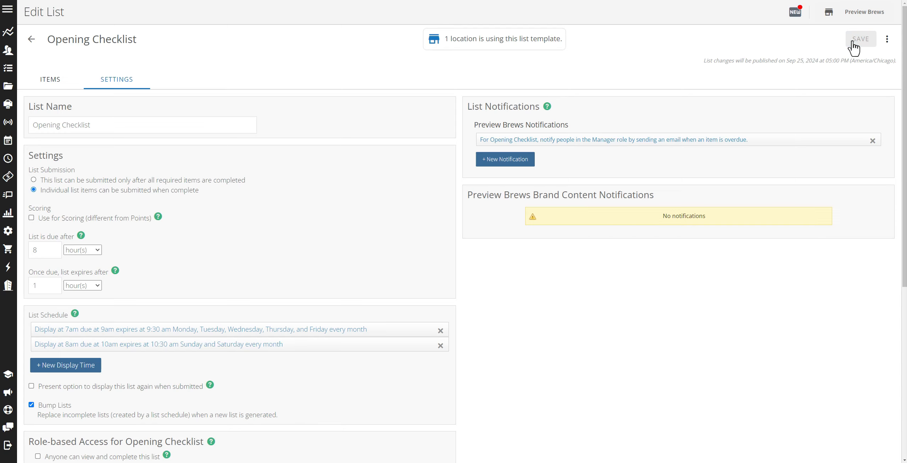